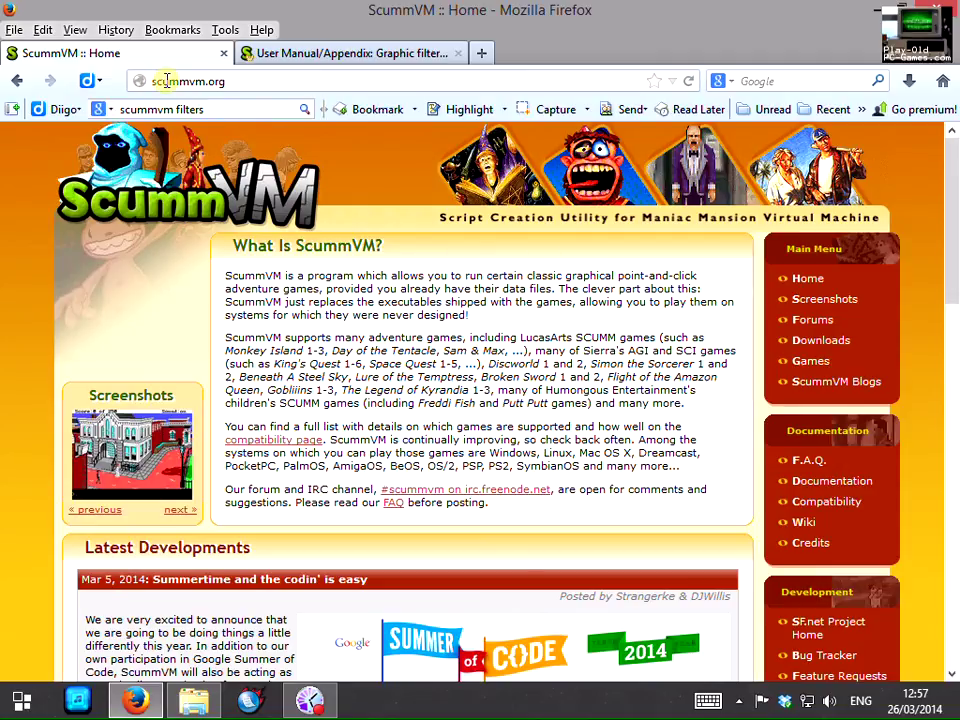
Request the recommended ScummVM 1.6.0 Windows installer from the site's Downloads page and cancel saving the file
left_click(828, 344)
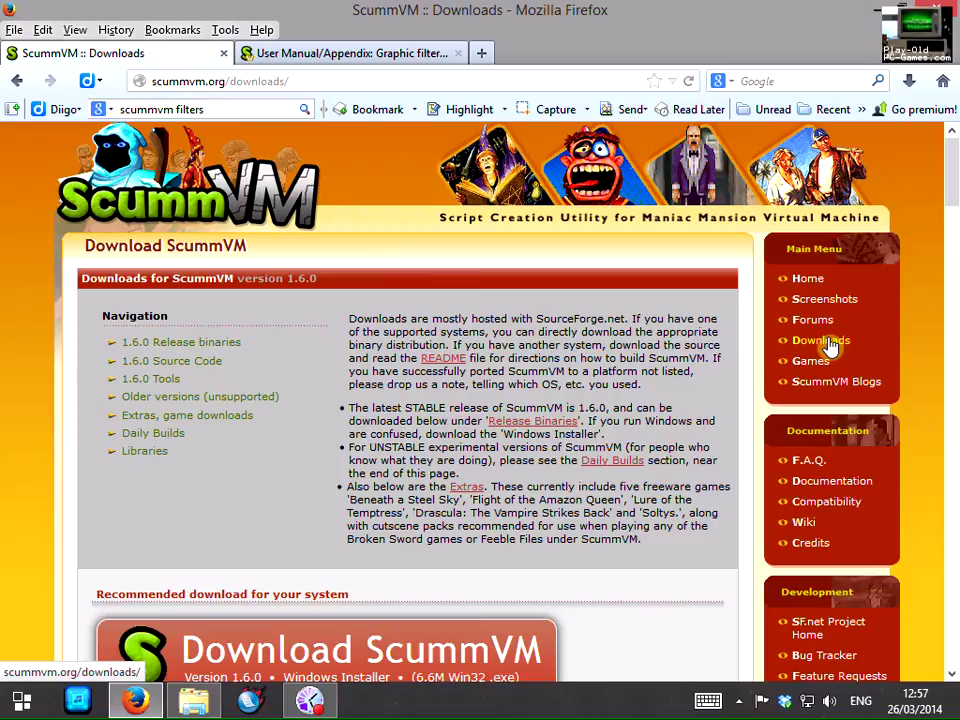
scroll(536, 492, "down", 3)
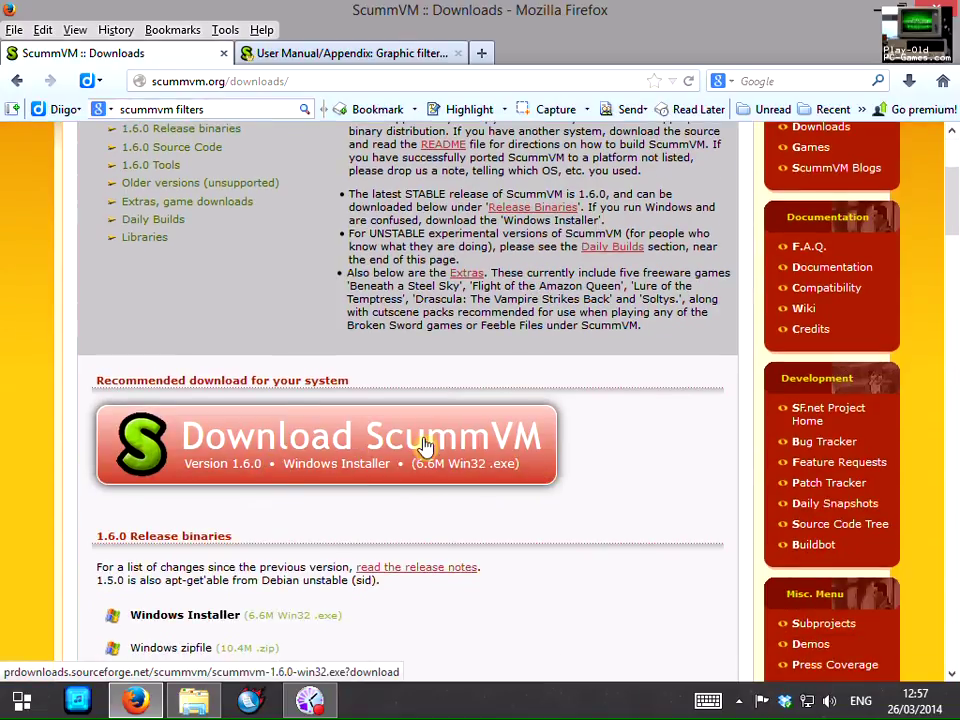
left_click(322, 466)
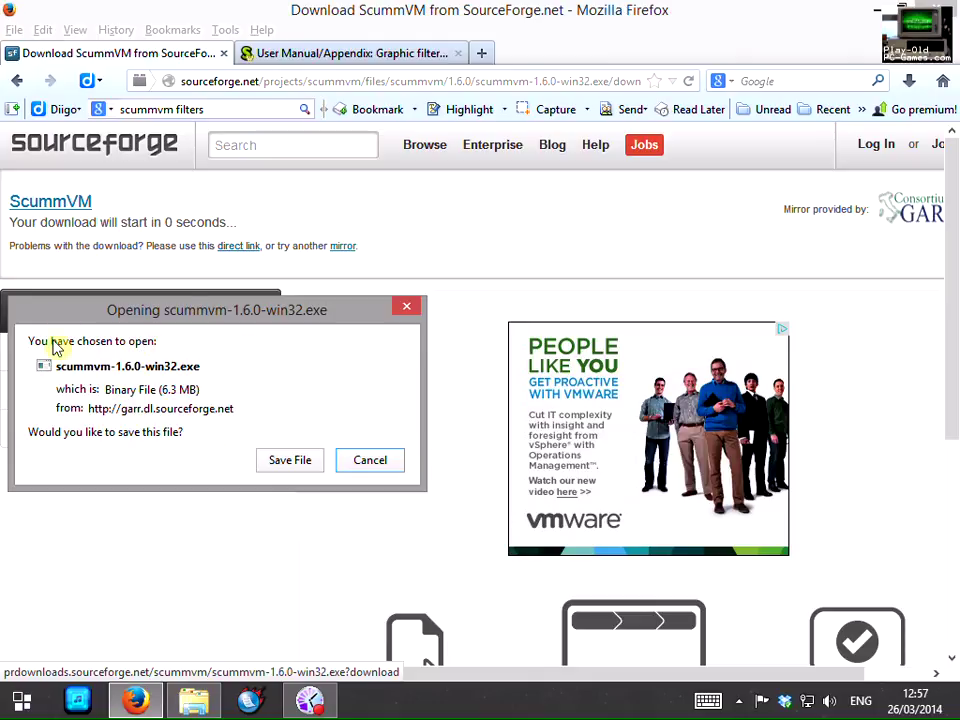
left_click(394, 466)
Minimise the browser and the temp folder window, and launch the installed ScummVM program
left_click(880, 12)
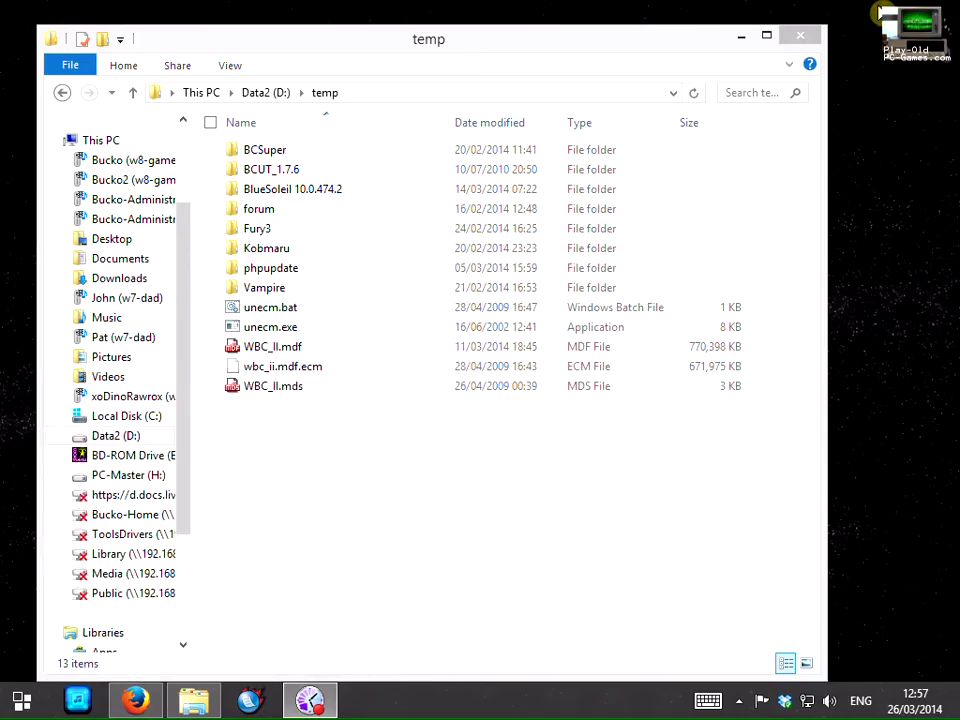
left_click(745, 34)
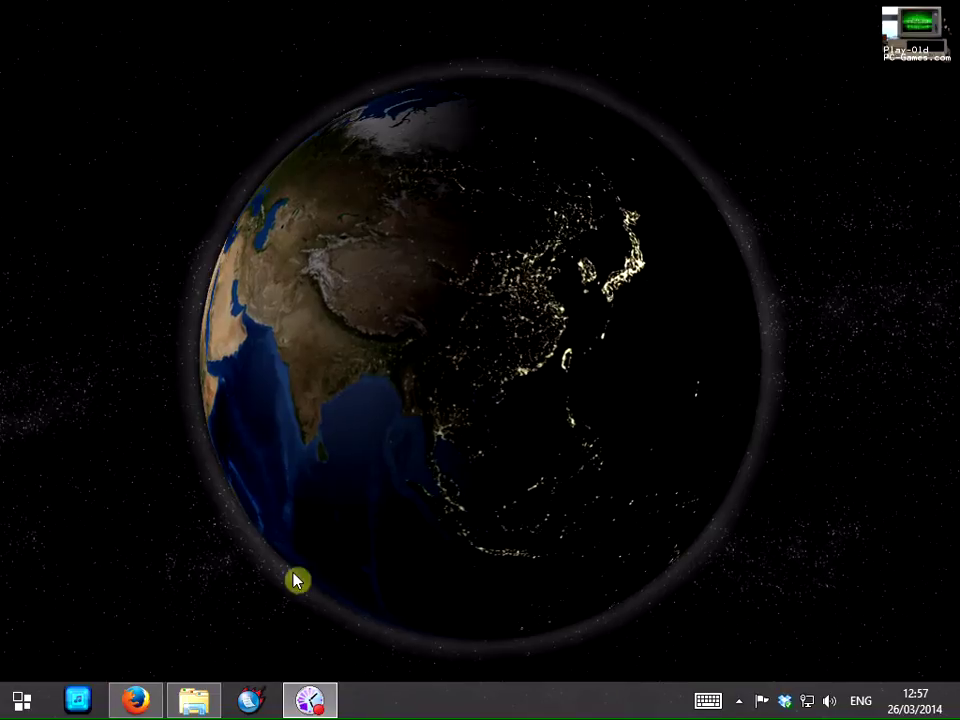
left_click(22, 700)
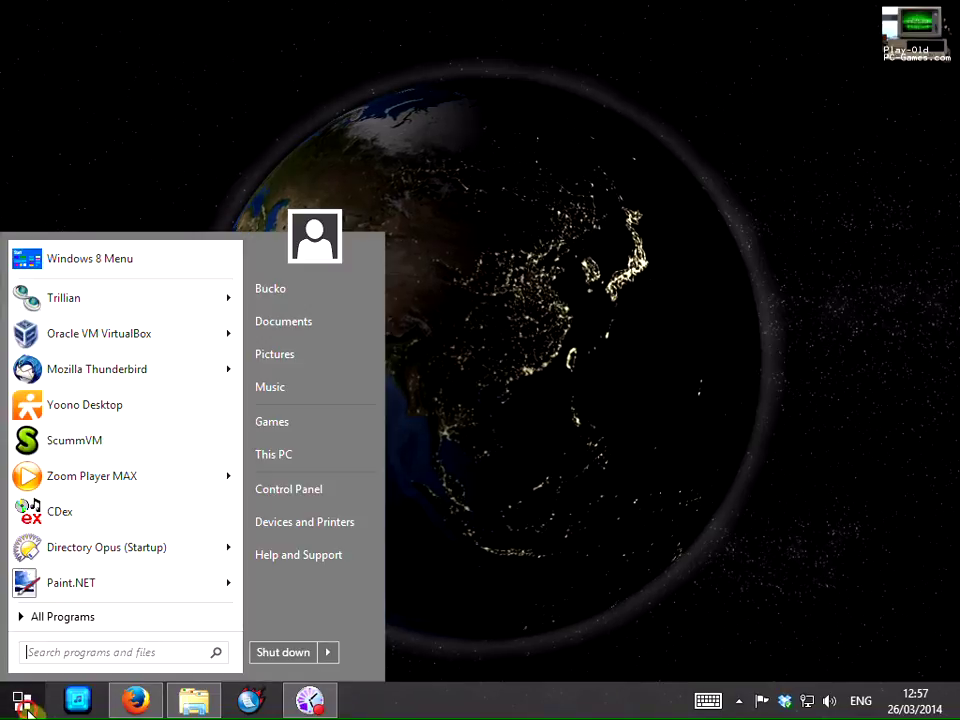
left_click(88, 455)
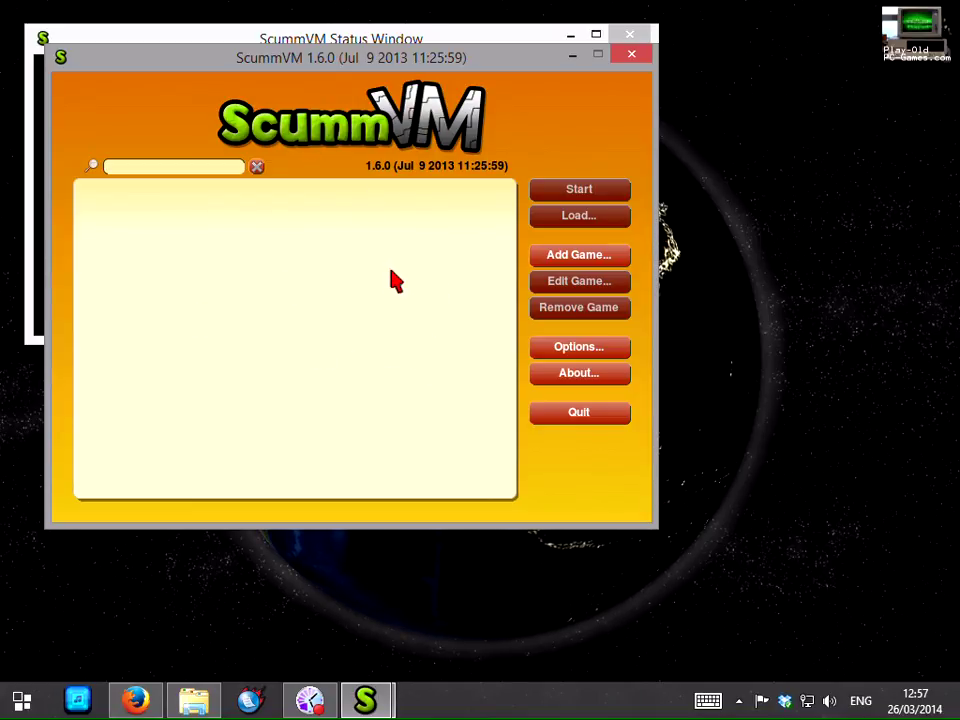
Switch to File Explorer and open the file contents of the MADNESS disc in BD-ROM Drive (E:), exiting its autorun launcher
left_click(196, 701)
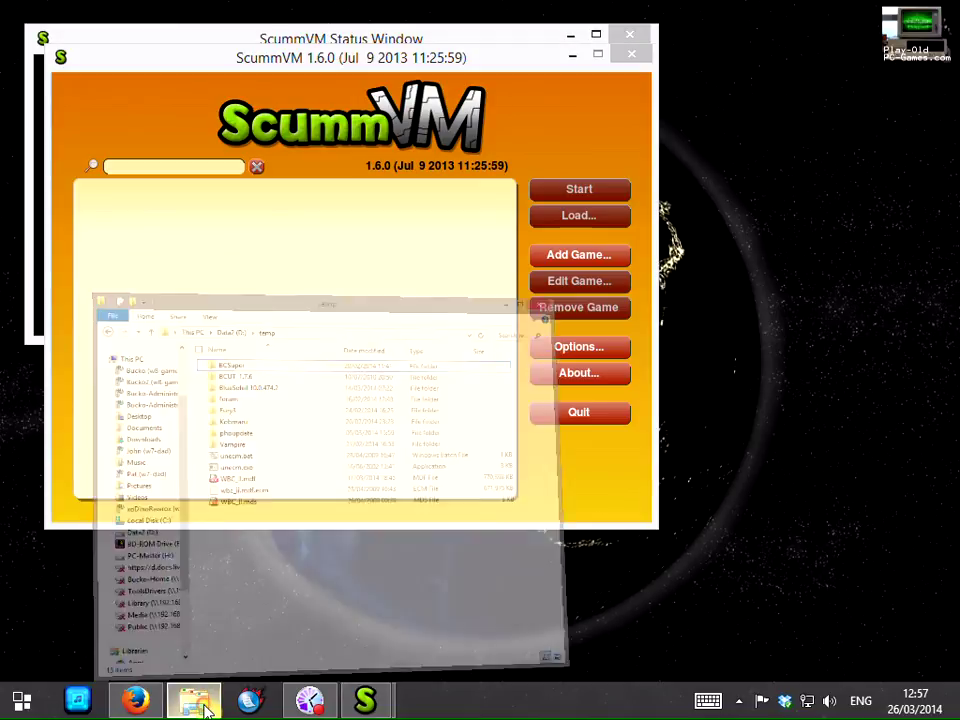
scroll(185, 275, "up", 3)
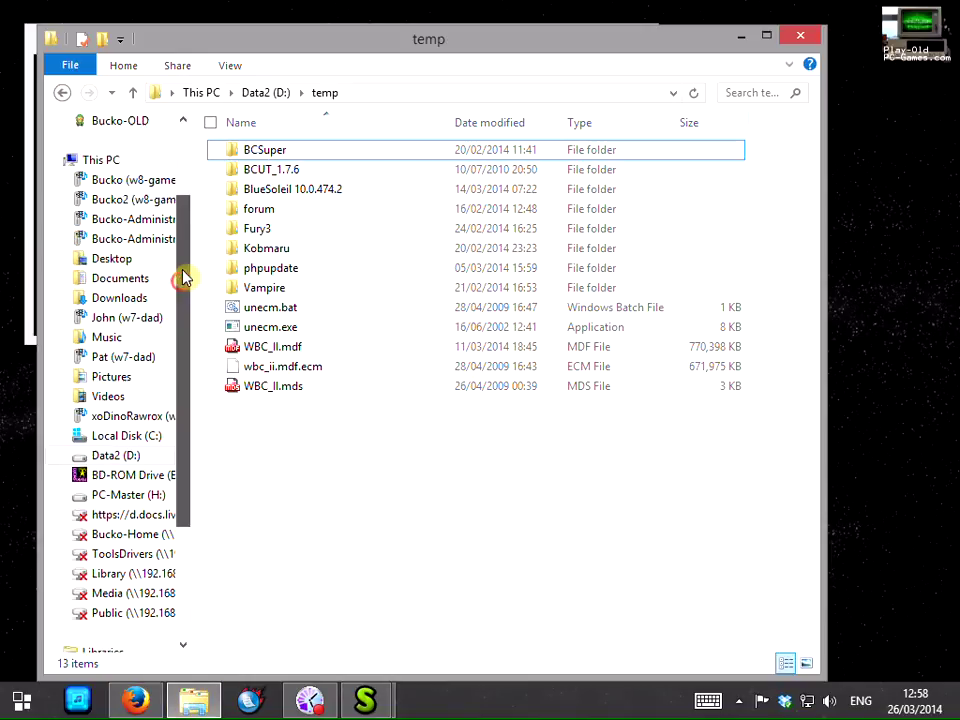
left_click(117, 265)
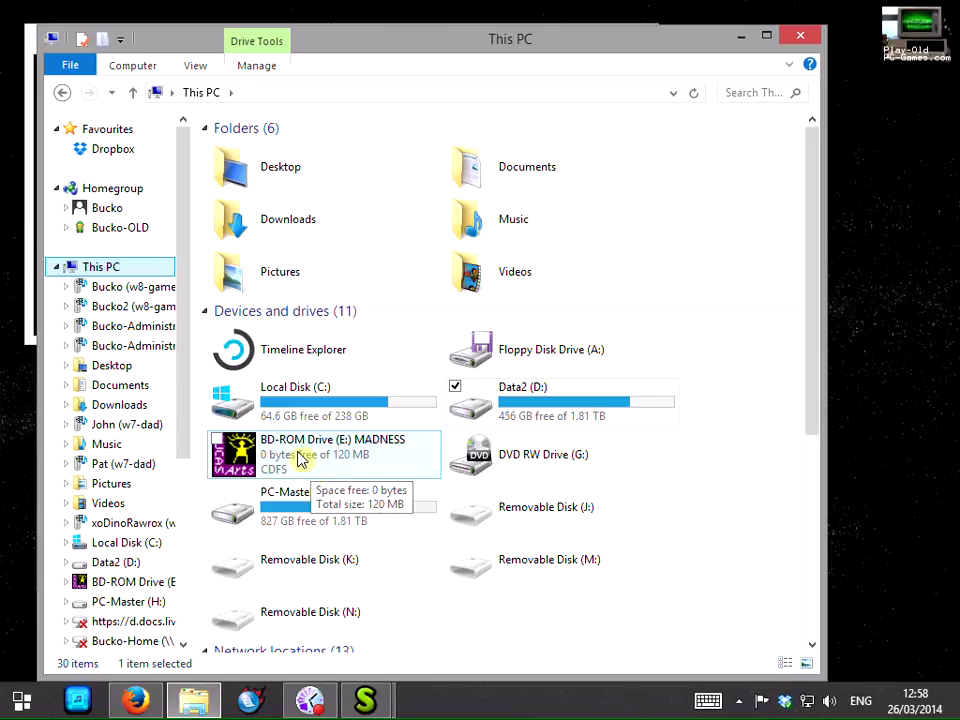
double_click(293, 457)
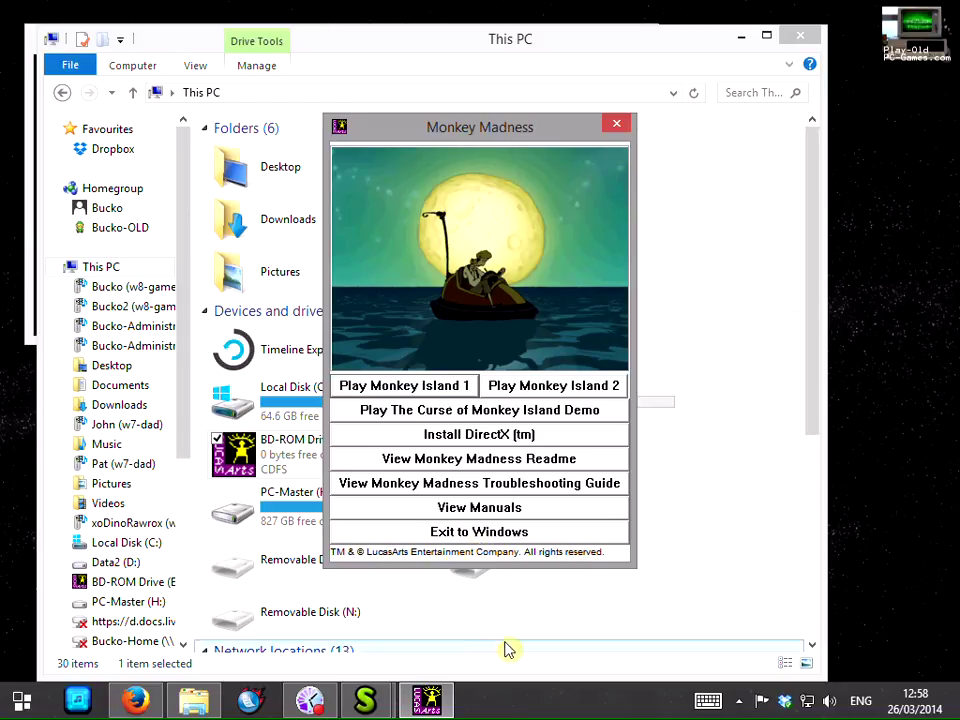
left_click(465, 535)
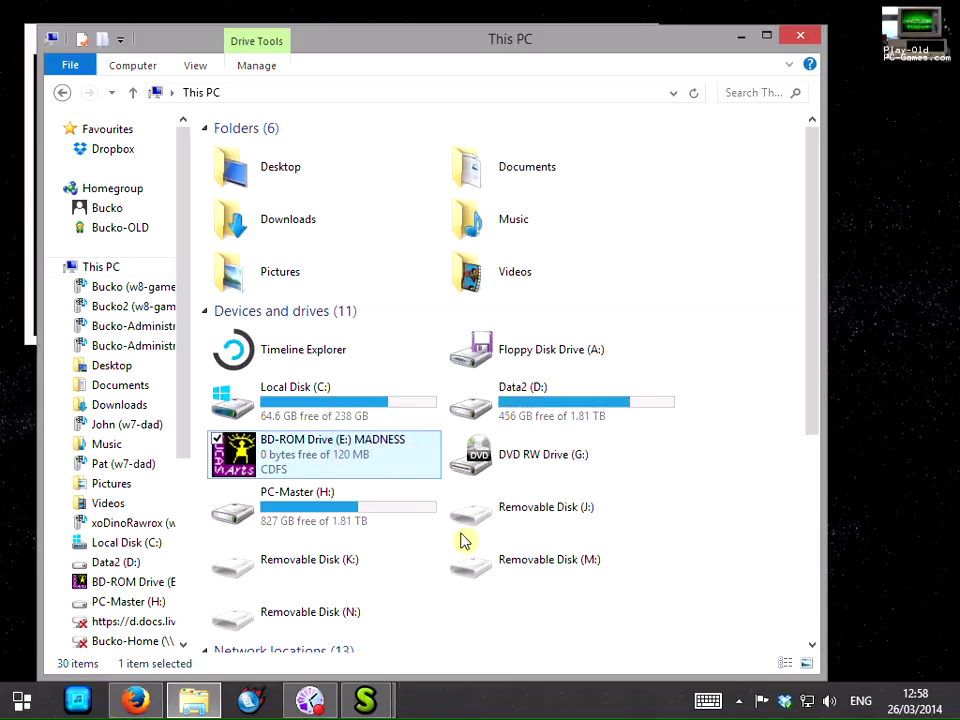
right_click(320, 462)
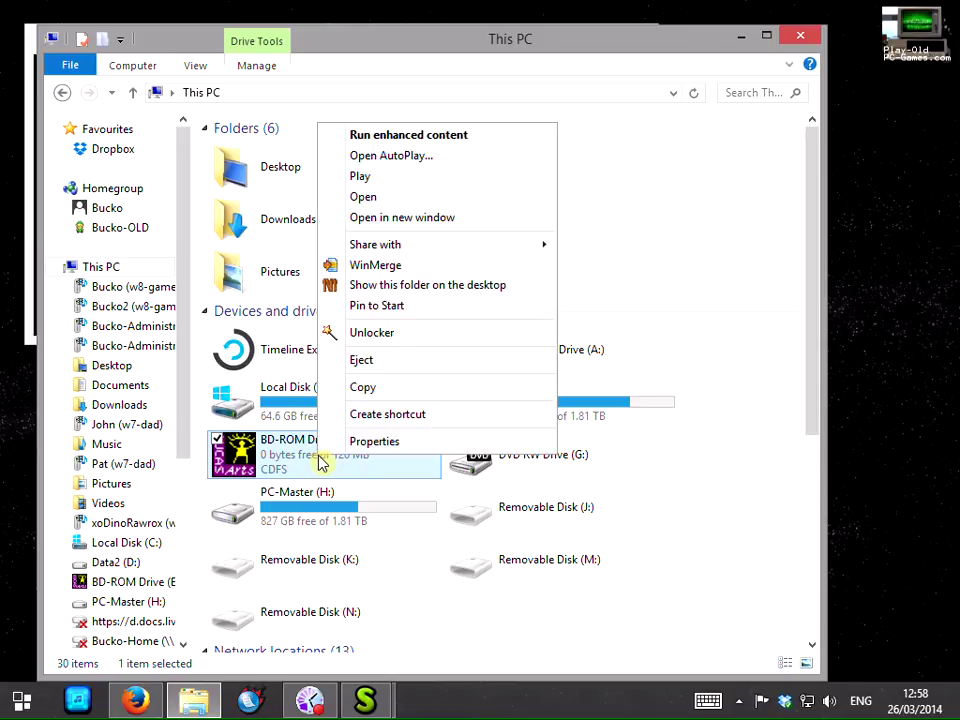
left_click(386, 197)
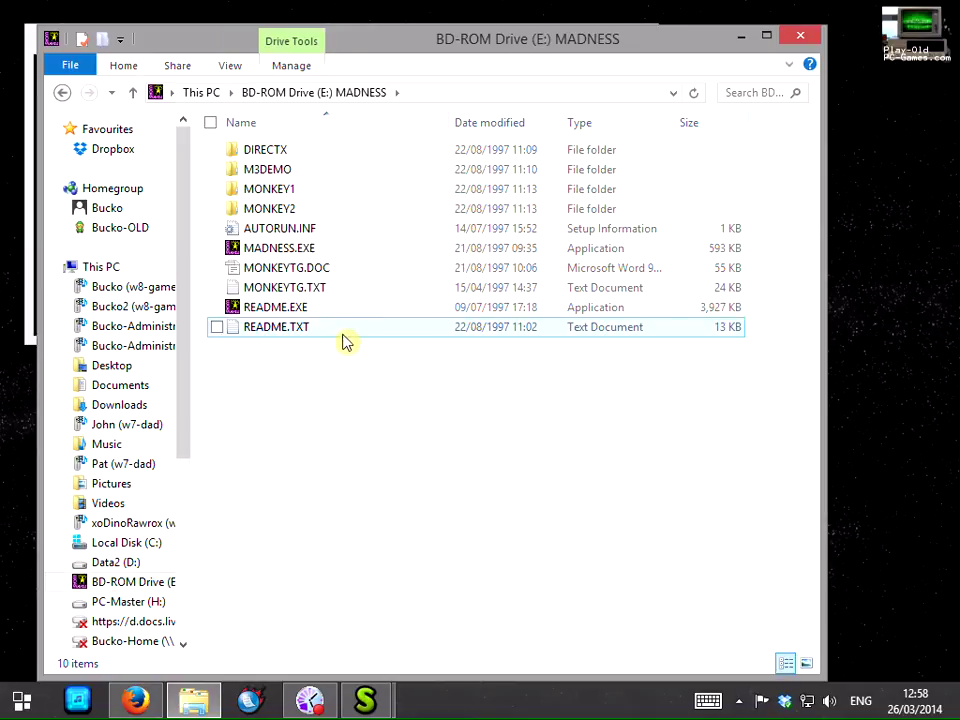
Copy all the files in the disc's MONKEY1 folder
mouse_move(272, 196)
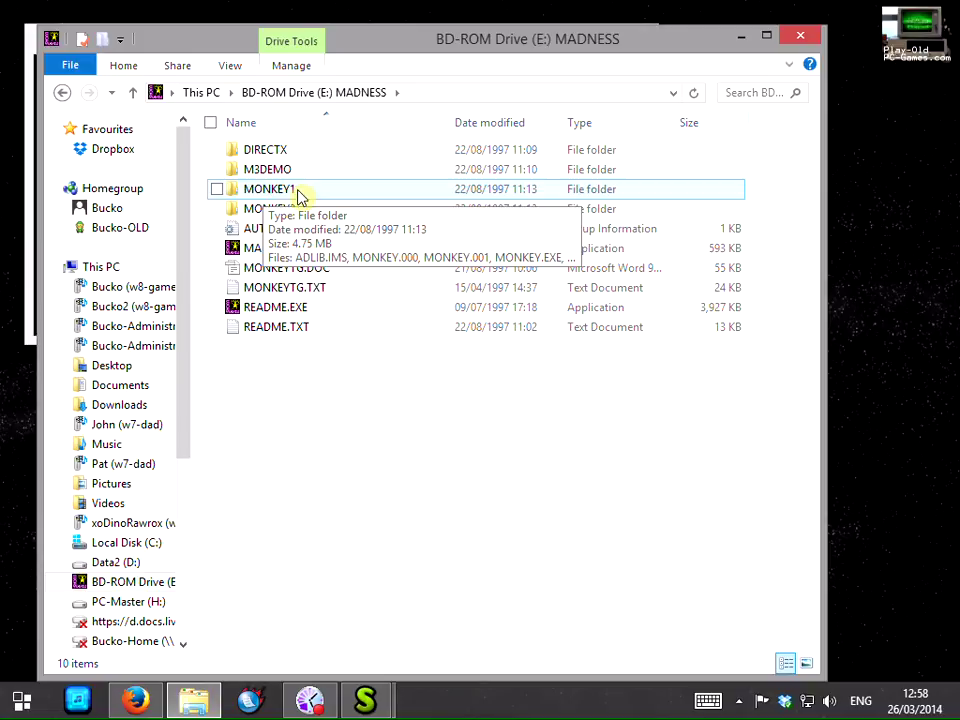
double_click(275, 194)
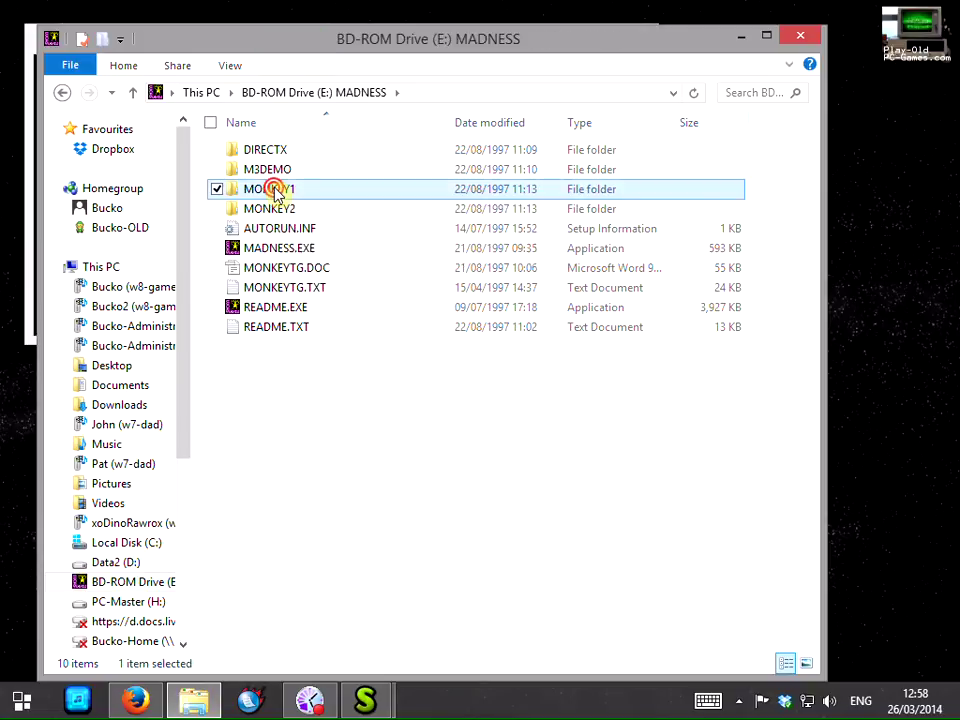
left_click_drag(329, 348, 258, 153)
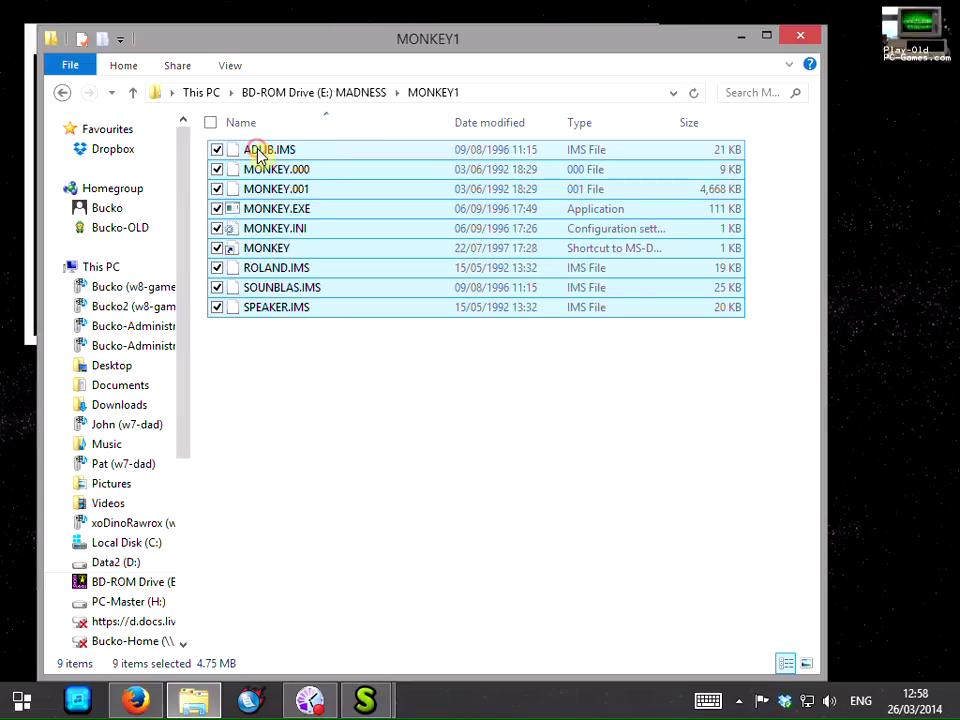
right_click(258, 153)
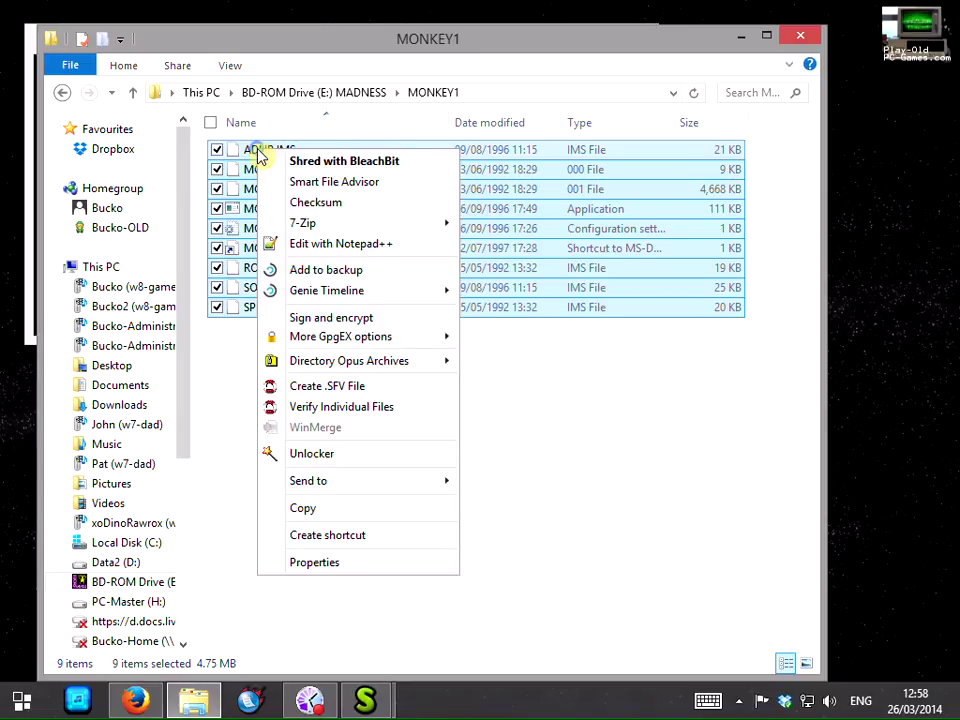
left_click(343, 508)
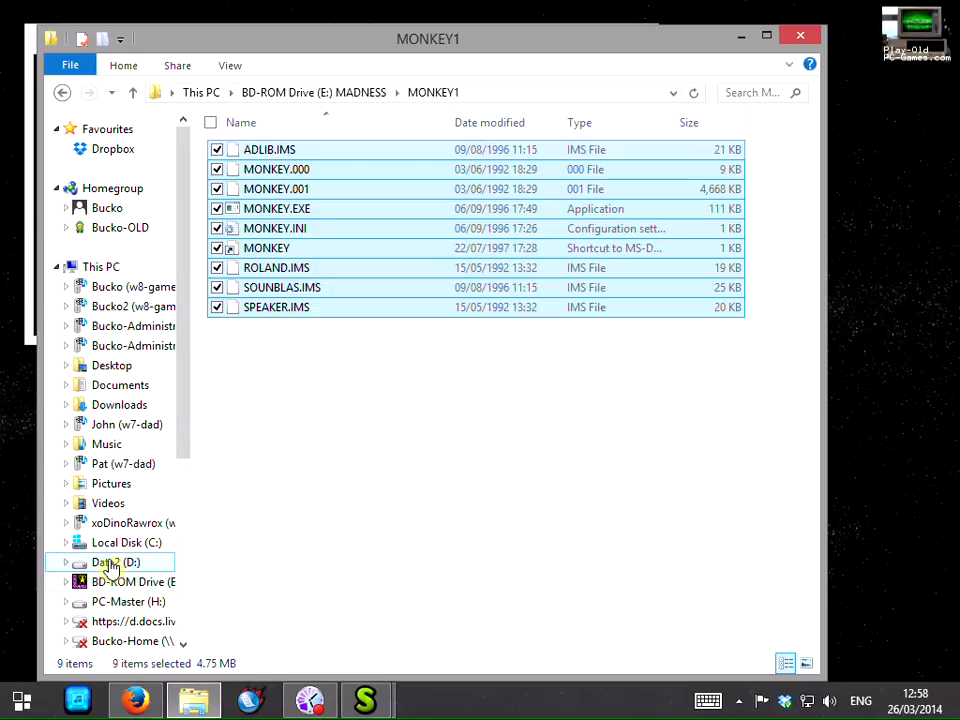
Create a folder named Monkey Island inside D:\Games\ScummVM
left_click(105, 563)
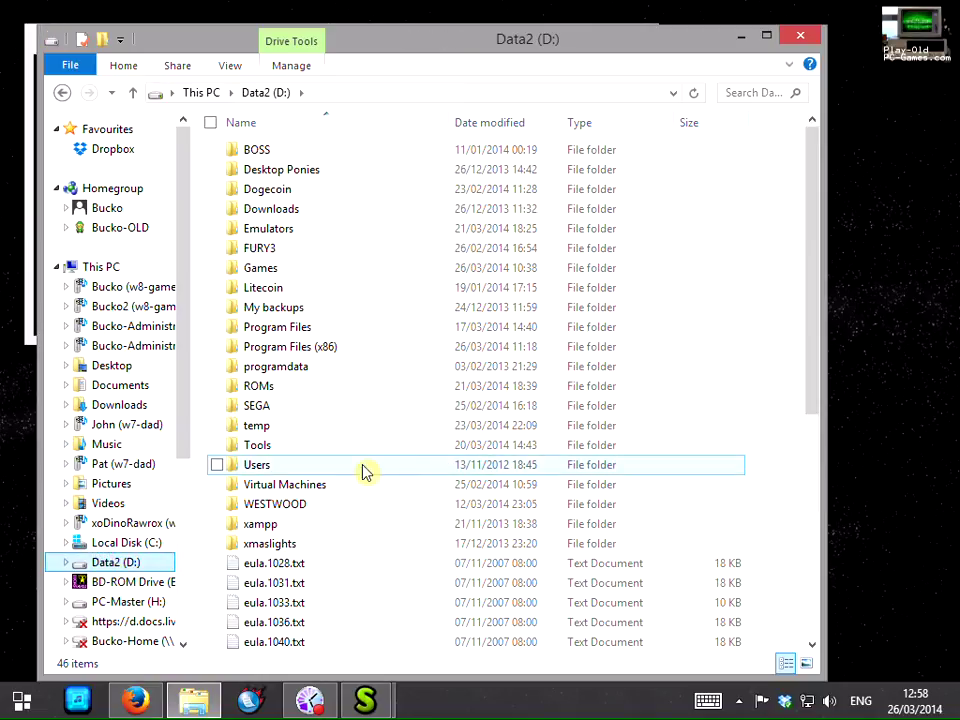
double_click(277, 271)
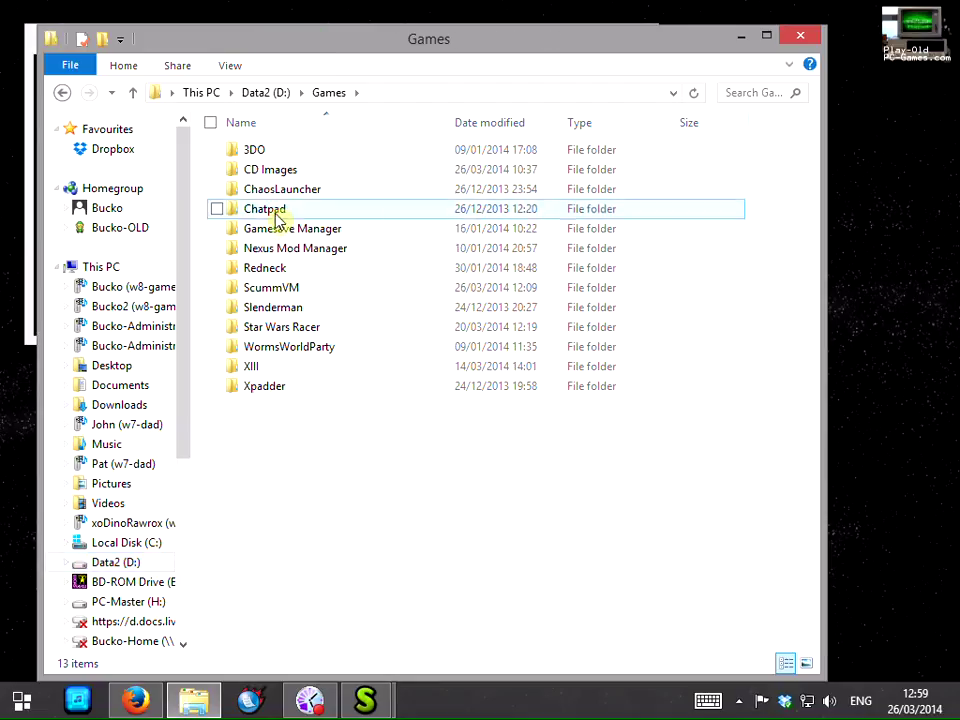
double_click(275, 293)
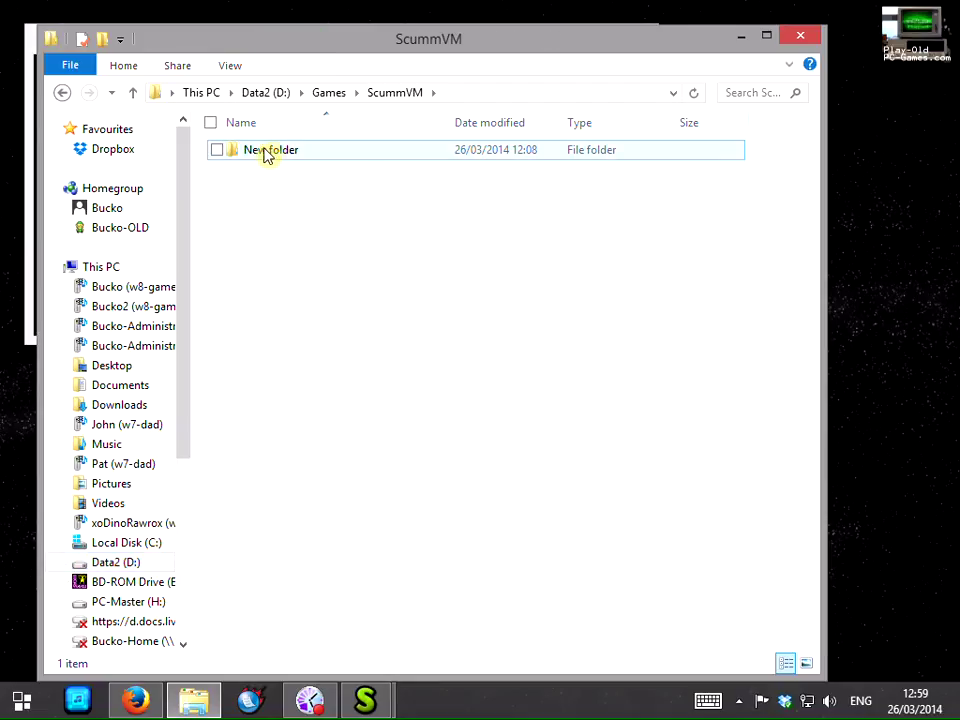
right_click(262, 192)
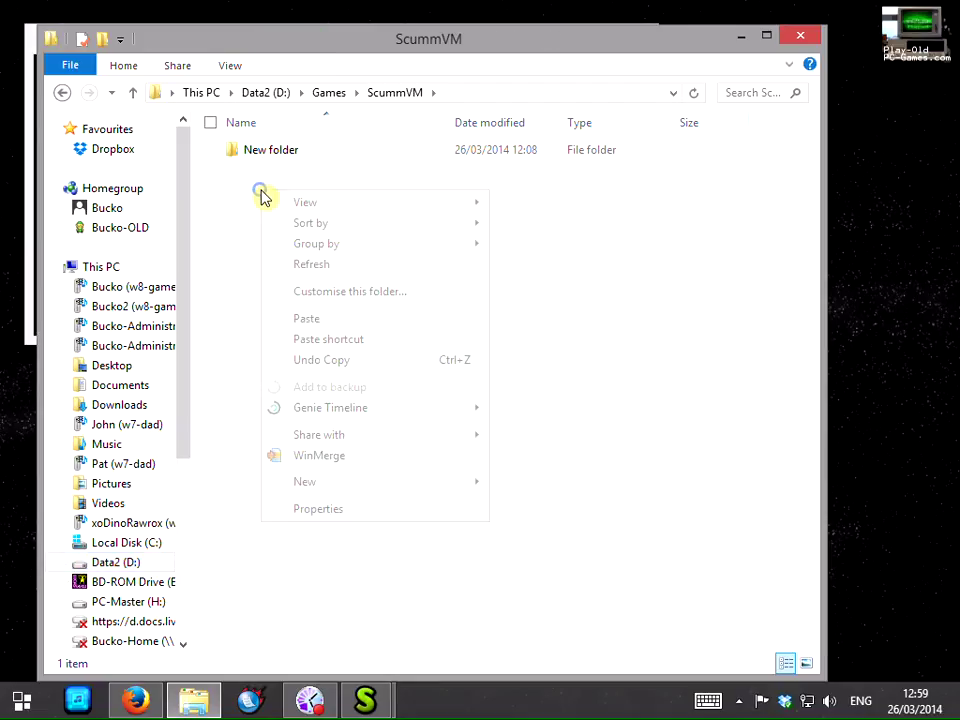
mouse_move(388, 484)
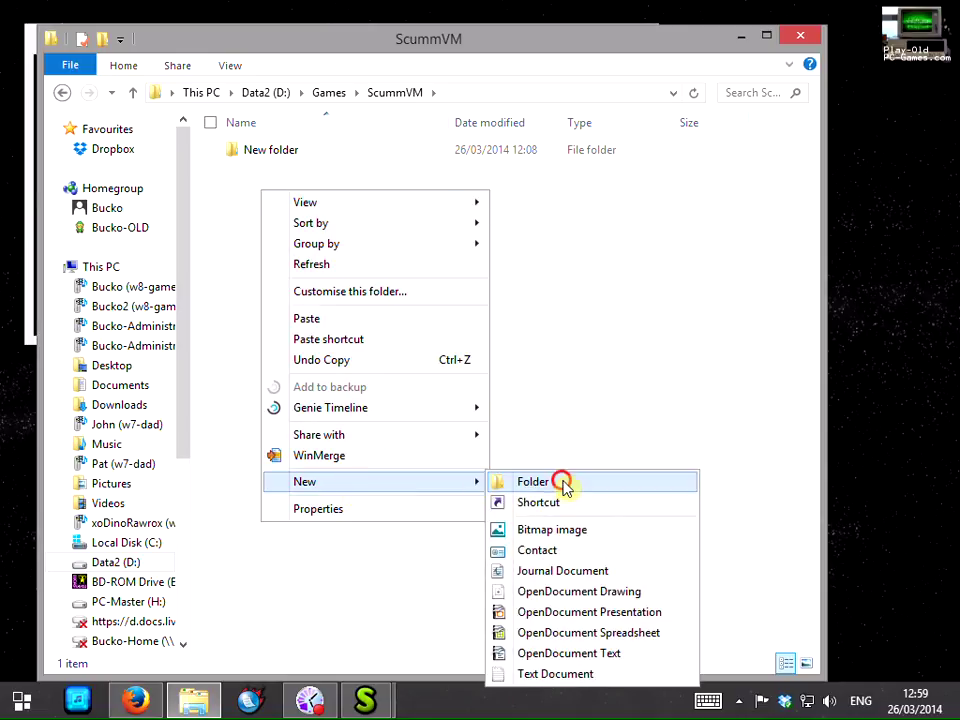
left_click(561, 482)
type("Monkey")
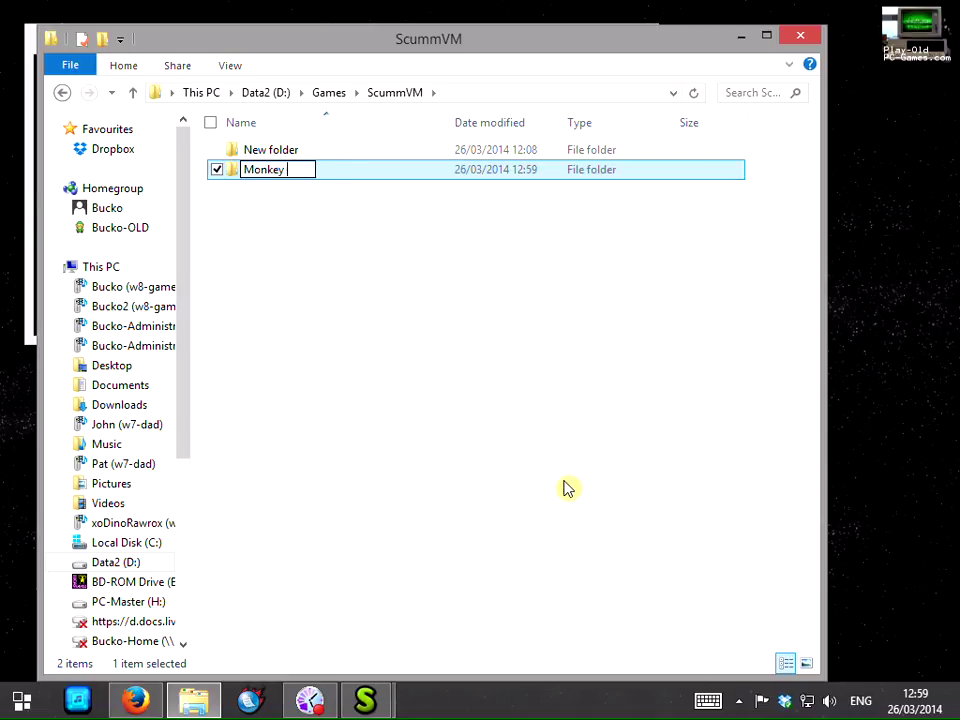
type(" Island")
key("Return")
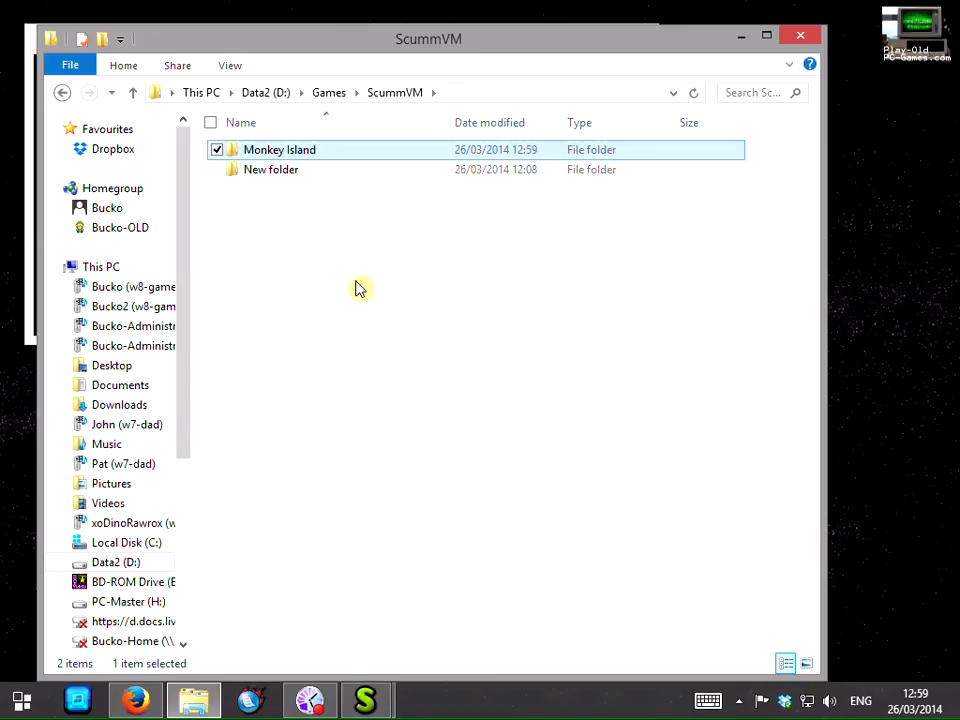
Paste the copied game files into the Monkey Island folder
double_click(273, 156)
right_click(279, 195)
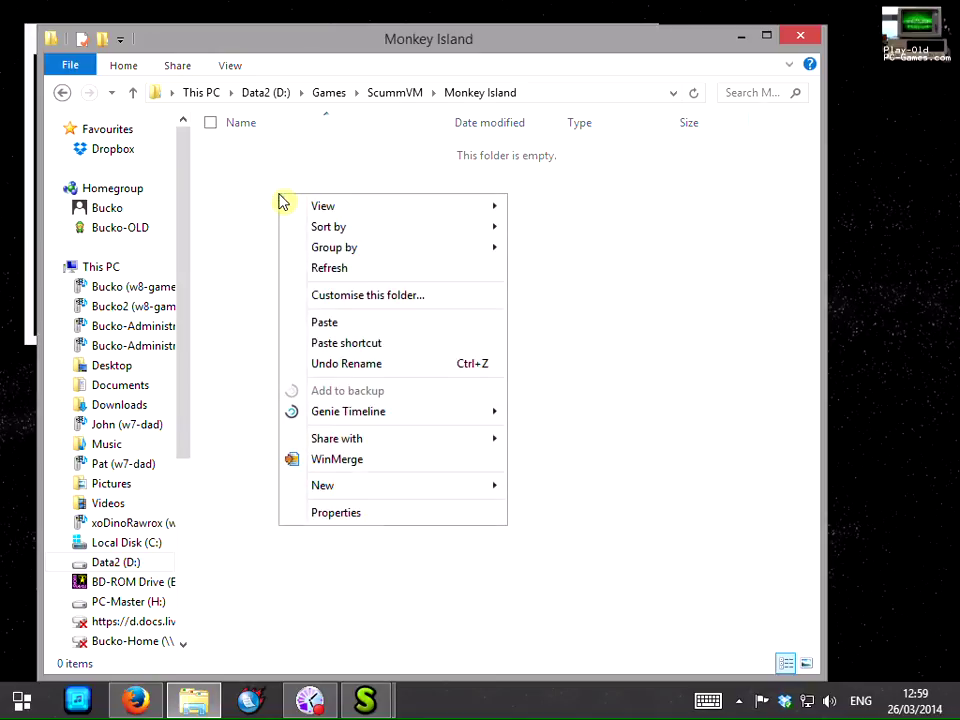
left_click(330, 322)
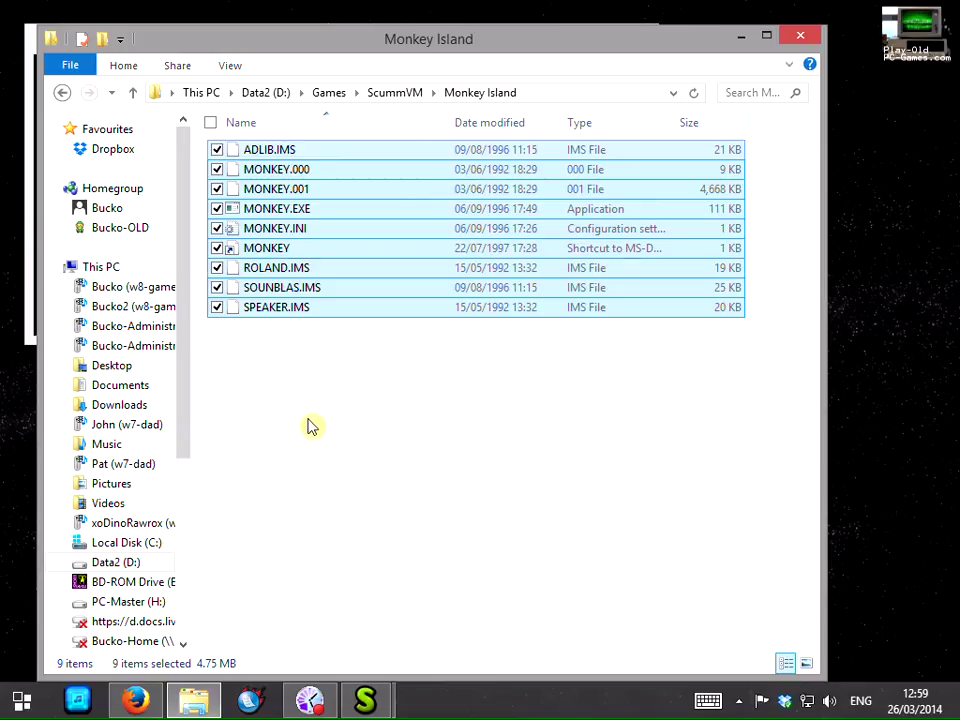
Switch to ScummVM and start adding a game, choosing D:\Games\ScummVM\Monkey Island from the drive list as its data directory
mouse_move(372, 703)
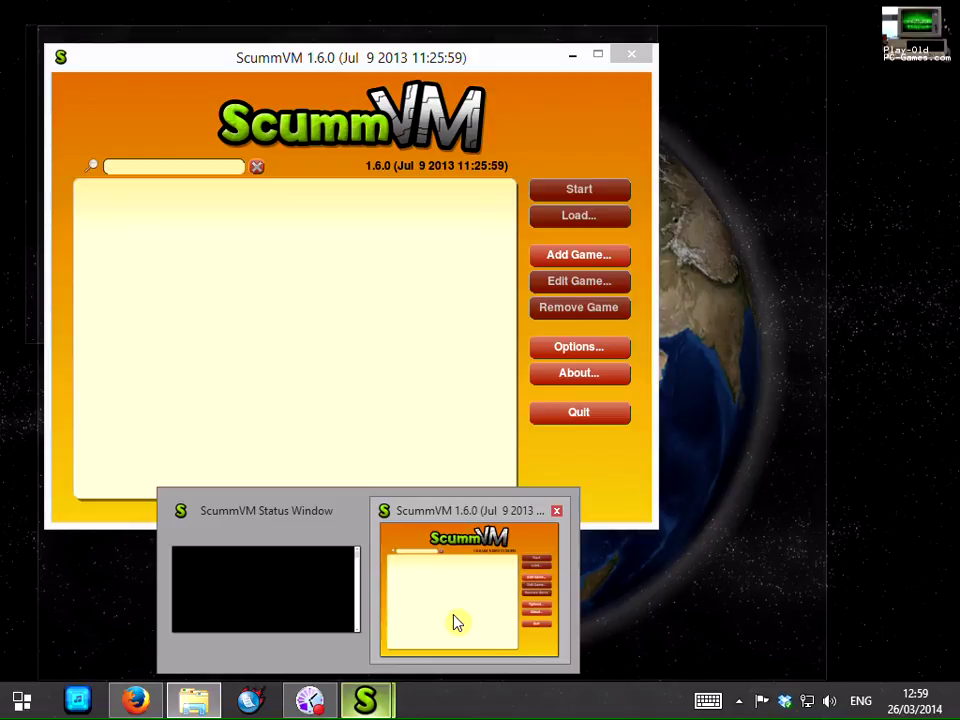
left_click(455, 622)
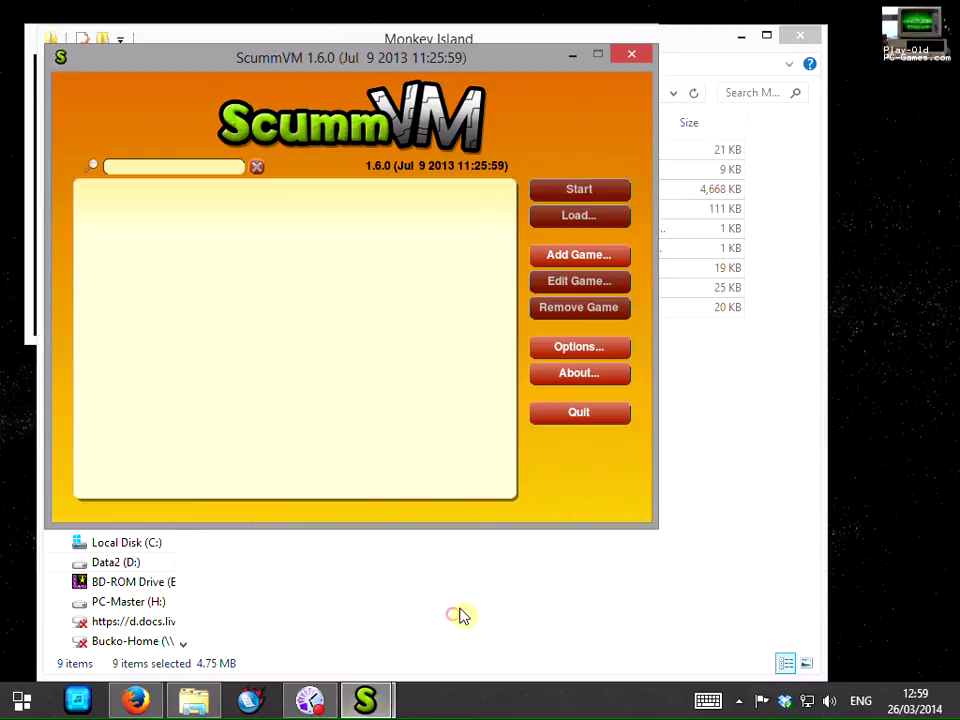
left_click(585, 255)
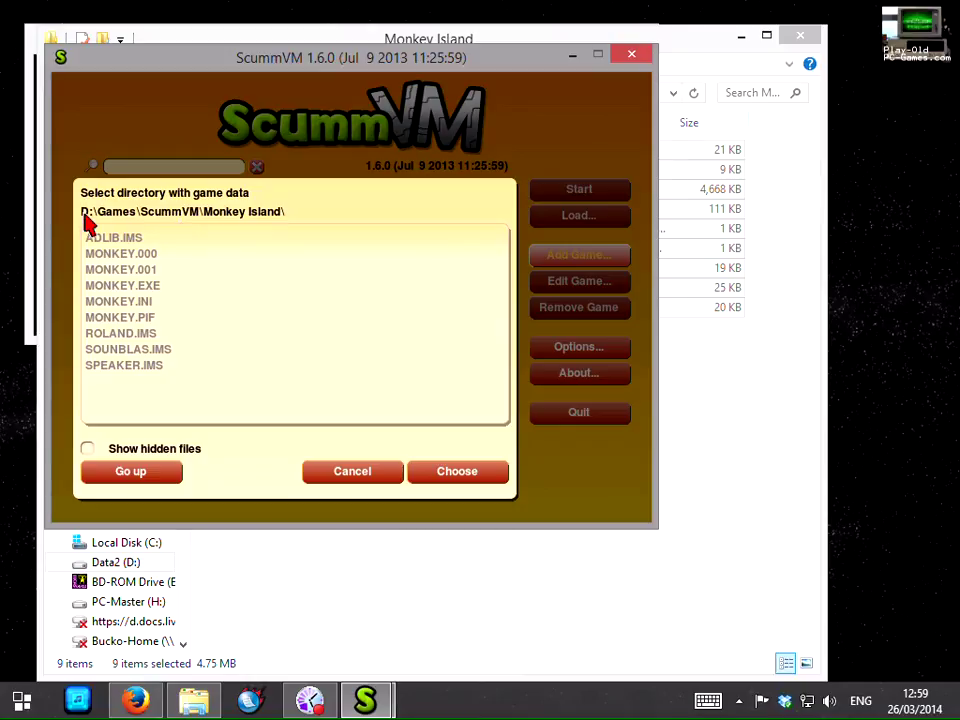
left_click(113, 484)
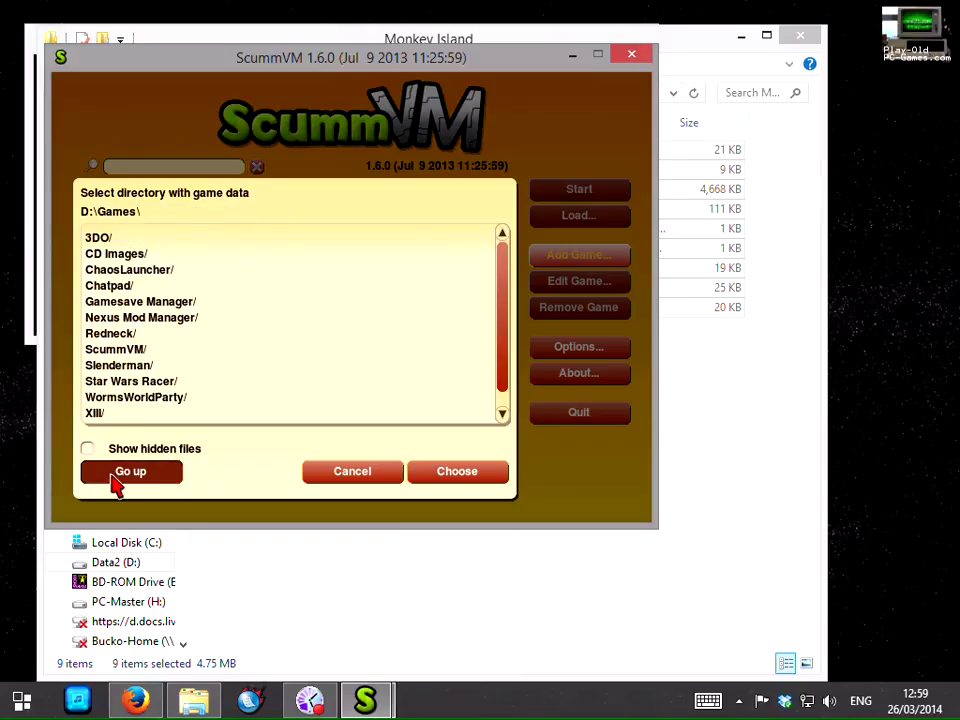
left_click(115, 484)
left_click(116, 484)
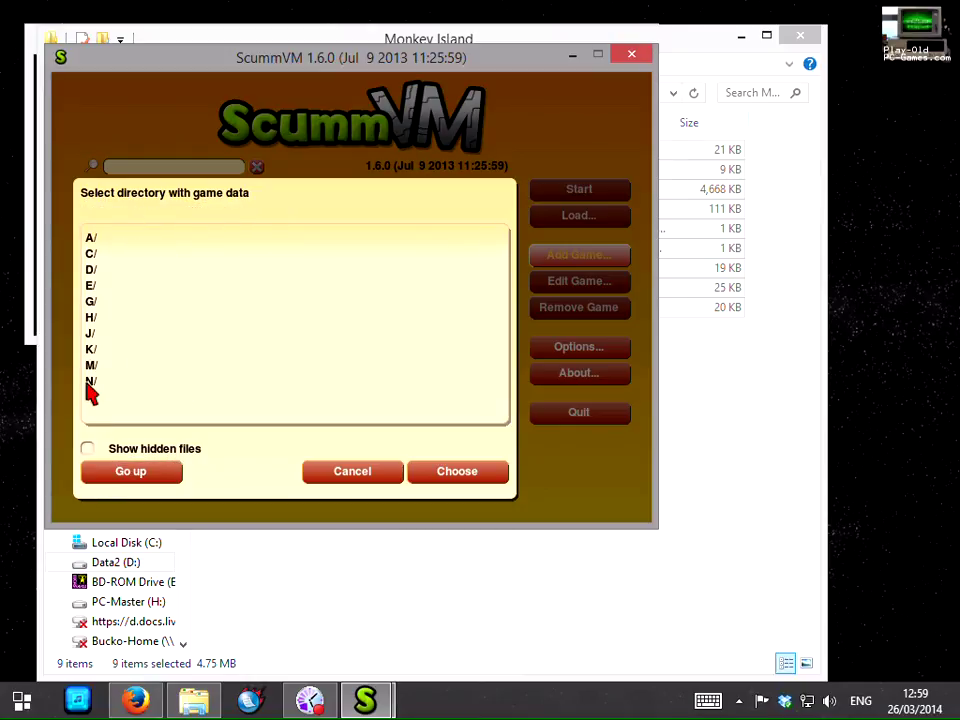
double_click(89, 270)
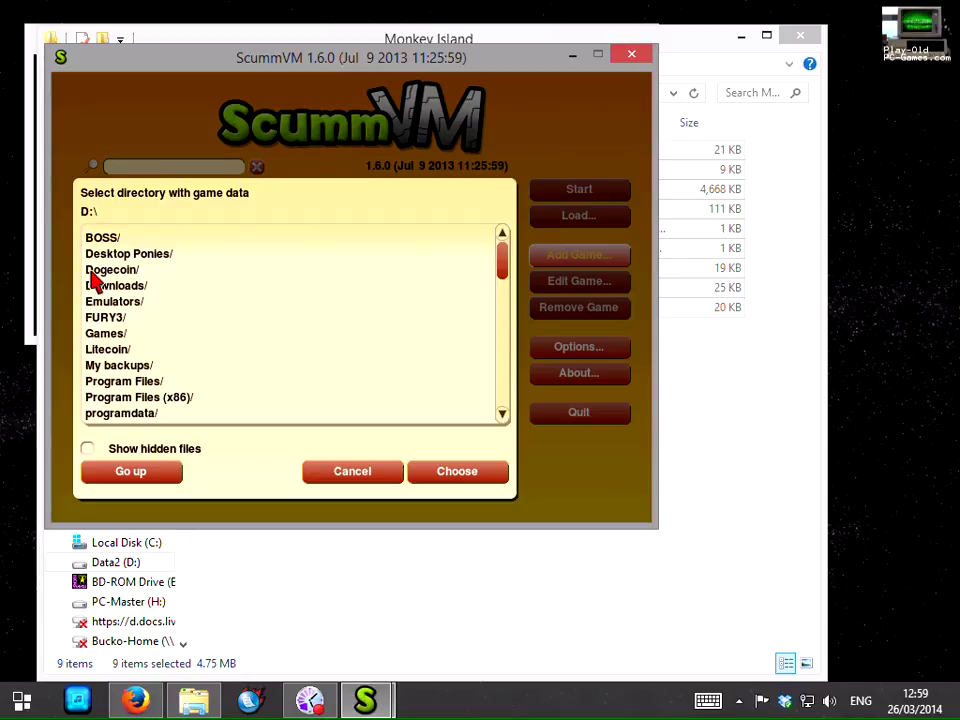
double_click(105, 333)
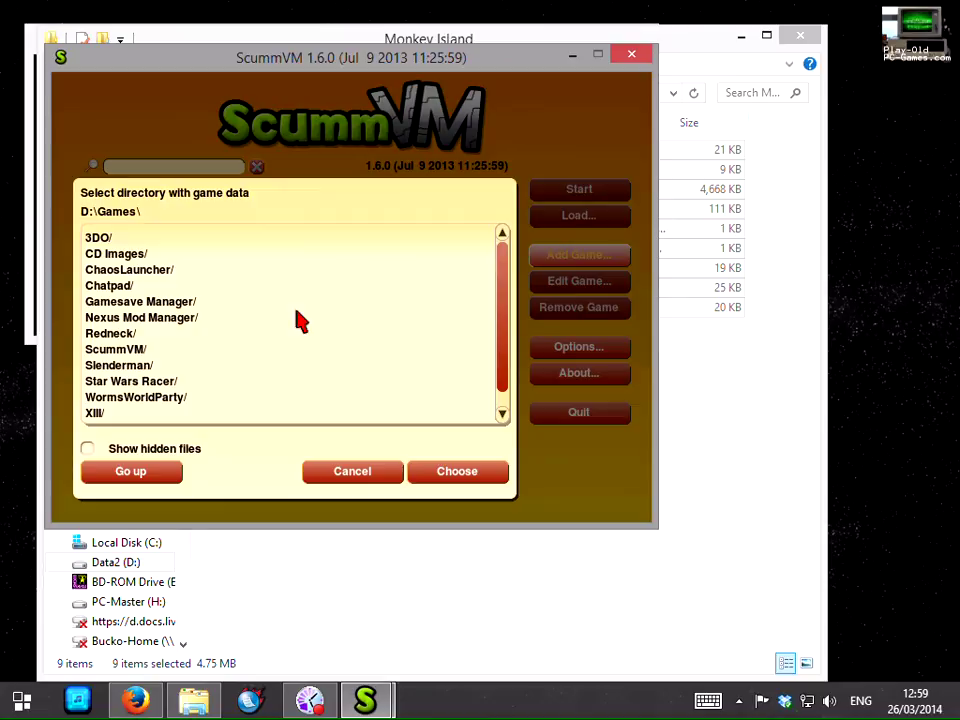
double_click(143, 351)
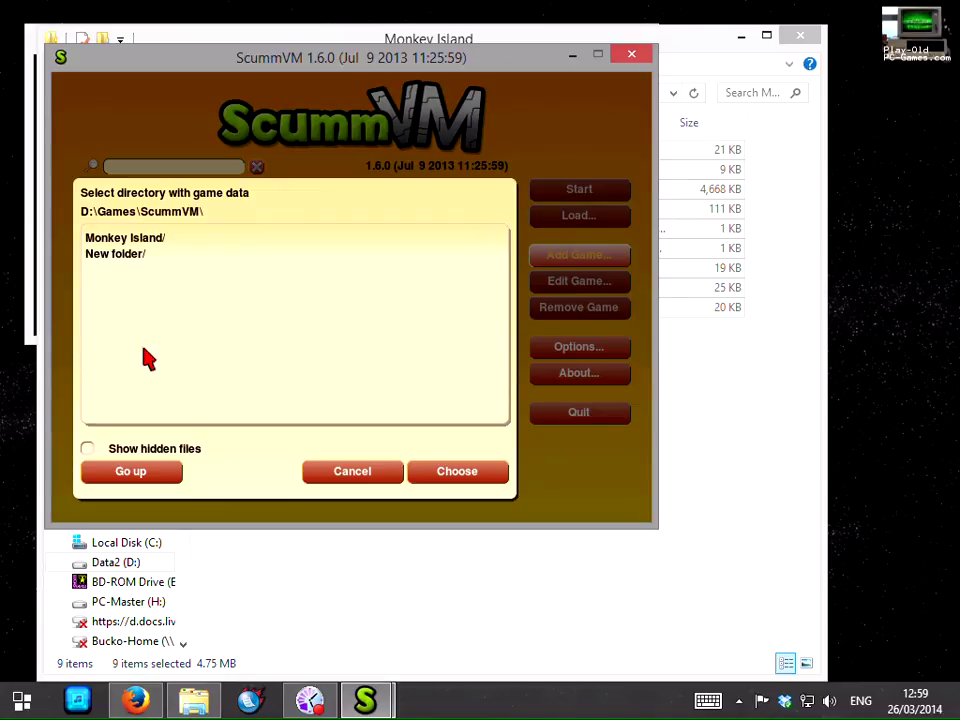
double_click(126, 243)
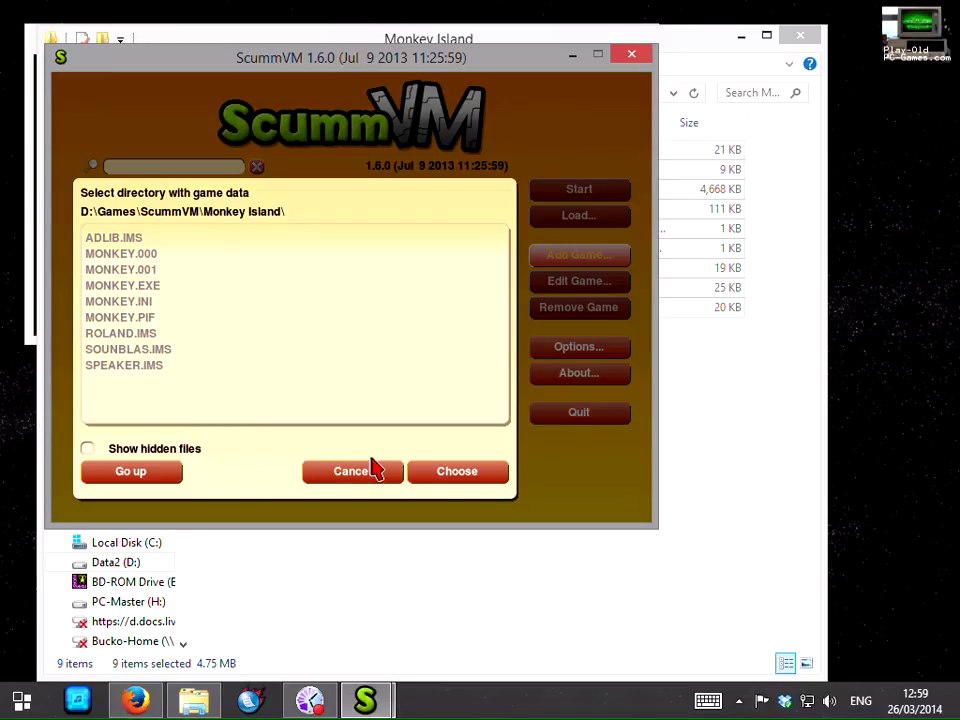
left_click(462, 482)
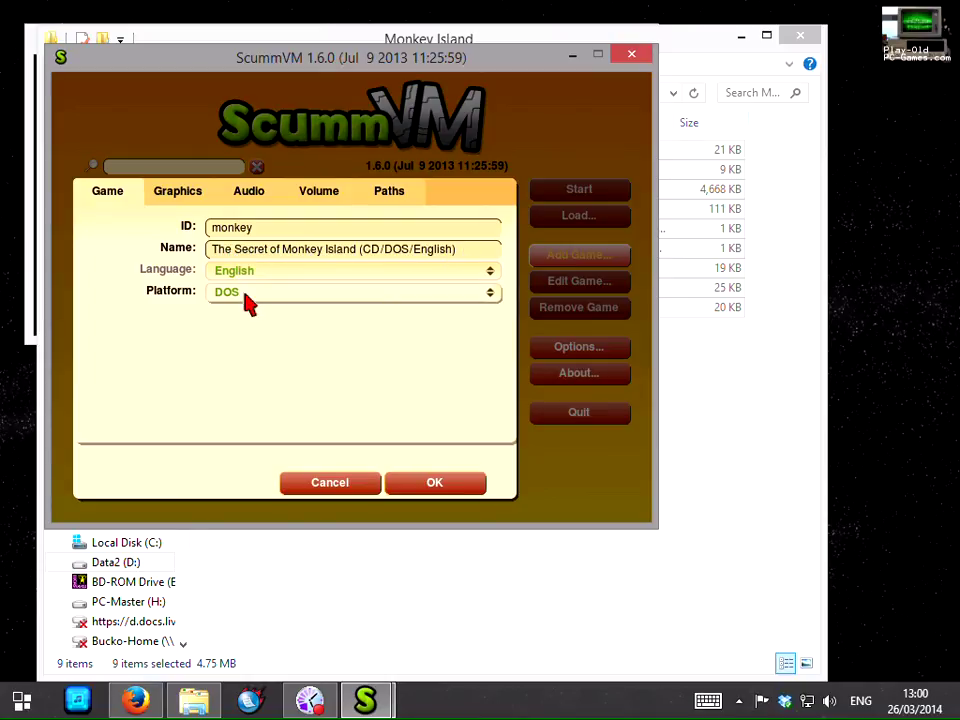
Review the new game's graphics, audio, volume and path settings and accept its entry with the default options
left_click(194, 200)
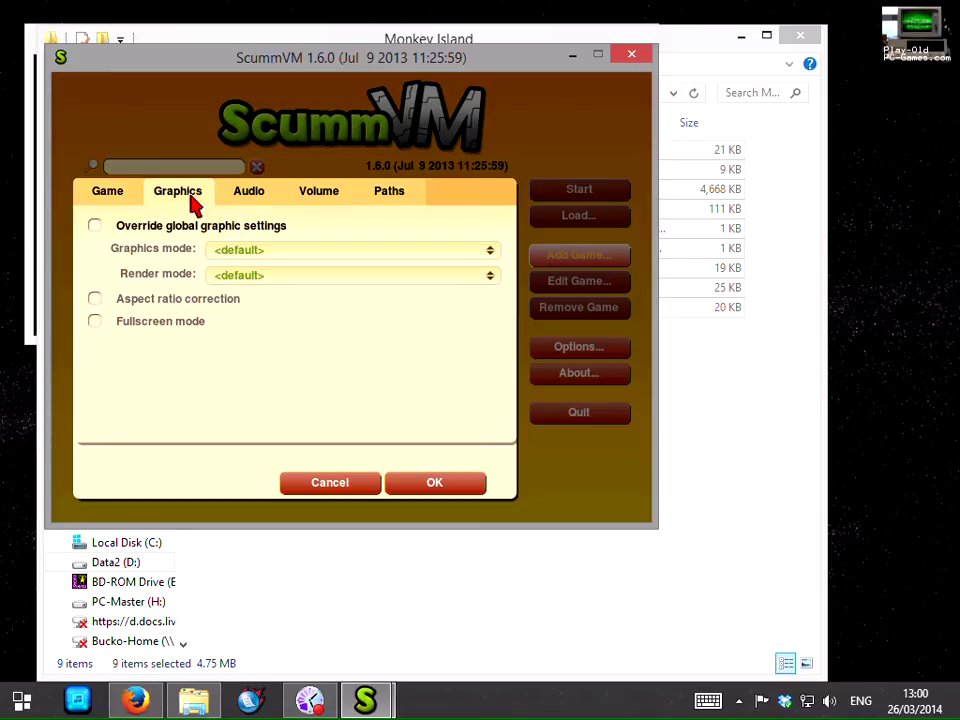
left_click(264, 202)
left_click(317, 203)
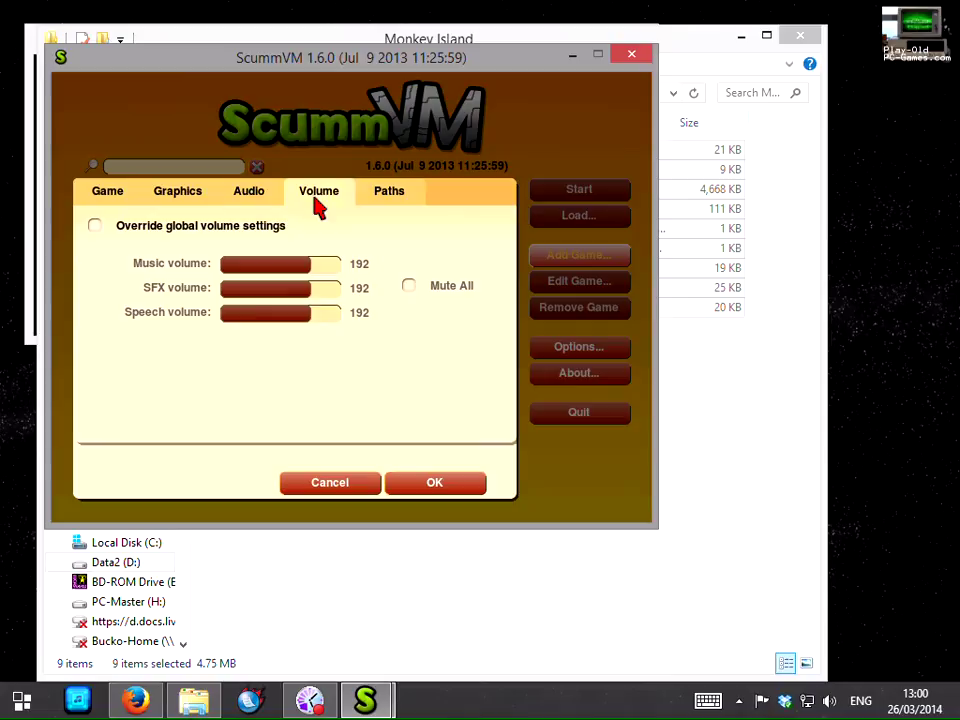
left_click(398, 205)
left_click(192, 200)
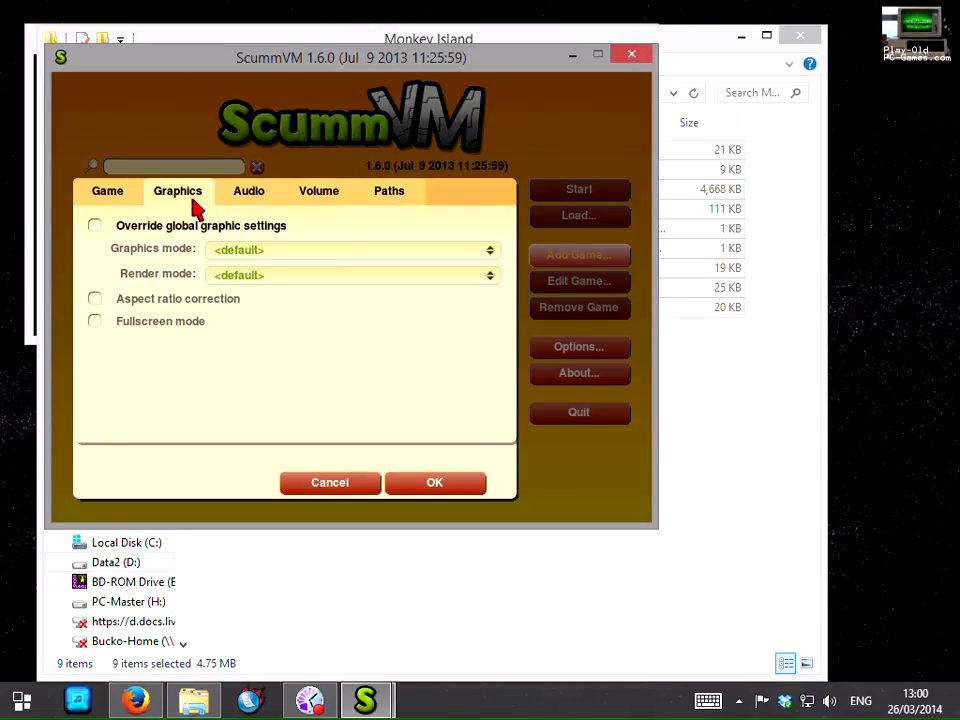
left_click(112, 200)
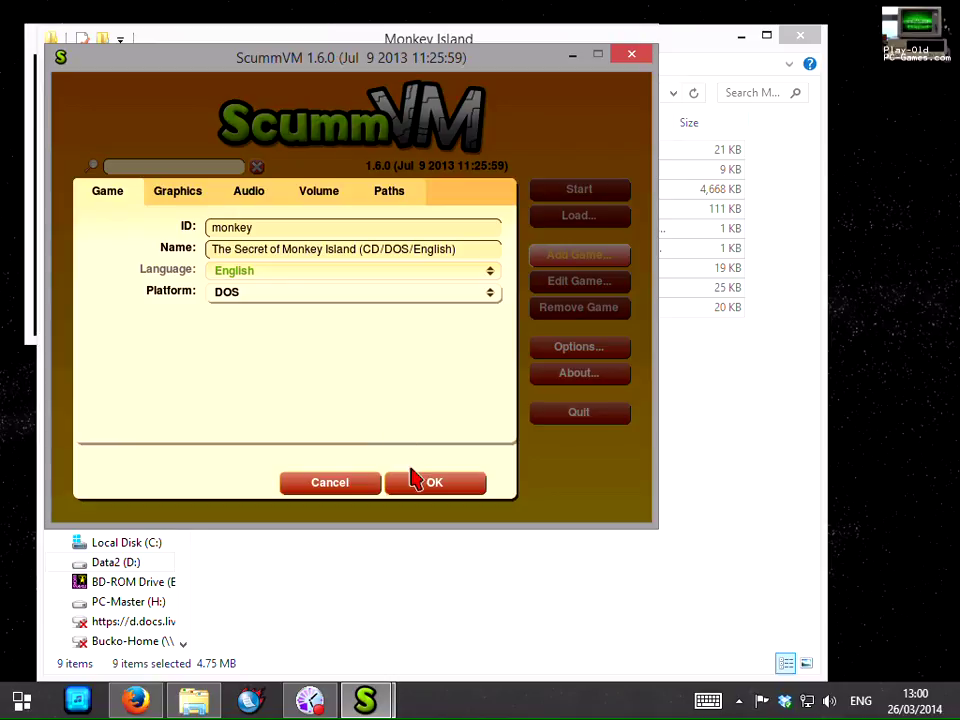
left_click(416, 486)
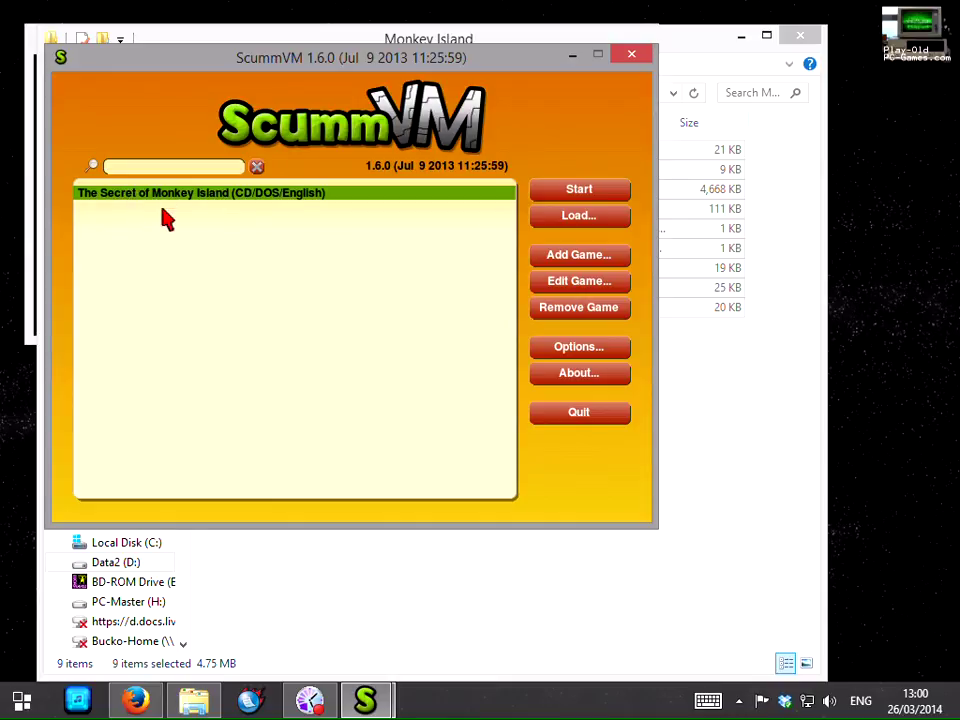
Open ScummVM's global graphics options, examine the graphic filters on the ScummVM wiki page in Firefox, and return to accept the options
left_click(597, 357)
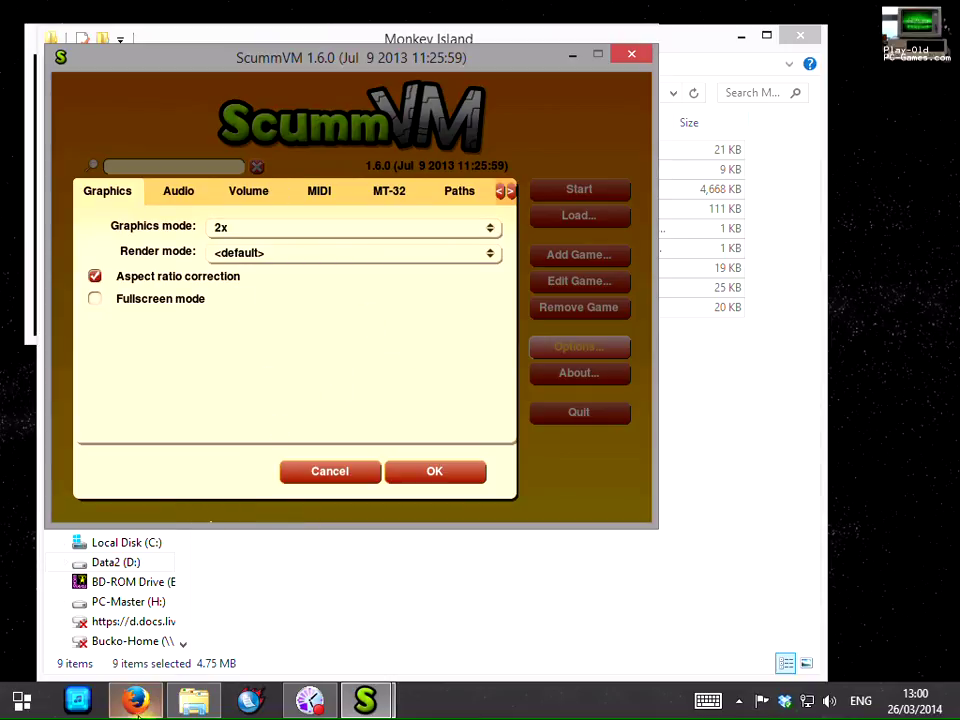
mouse_move(135, 700)
left_click(121, 533)
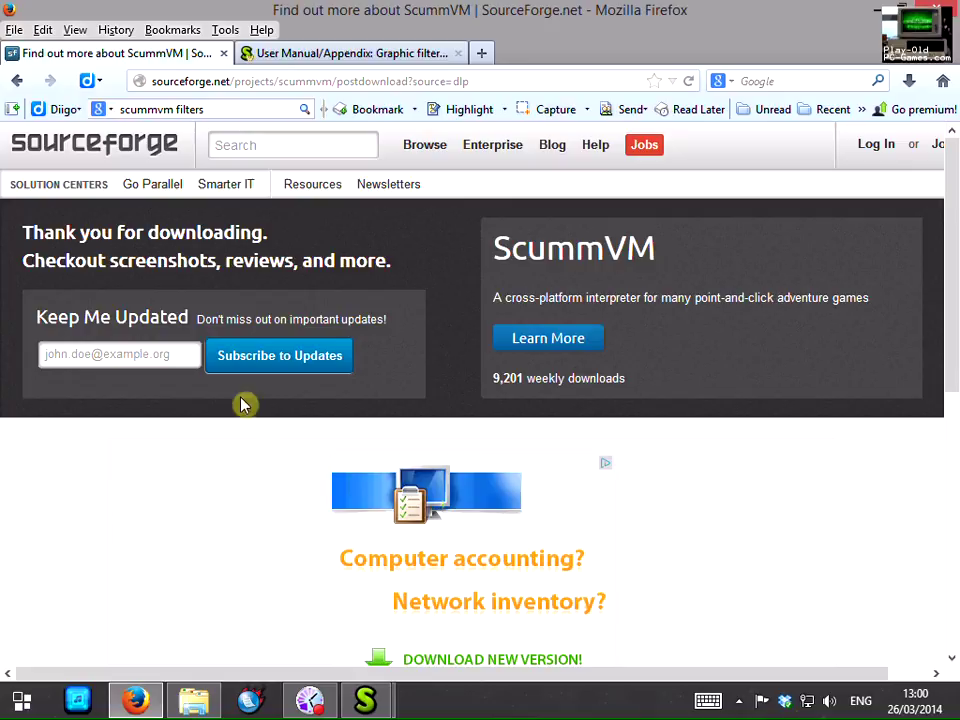
left_click(345, 54)
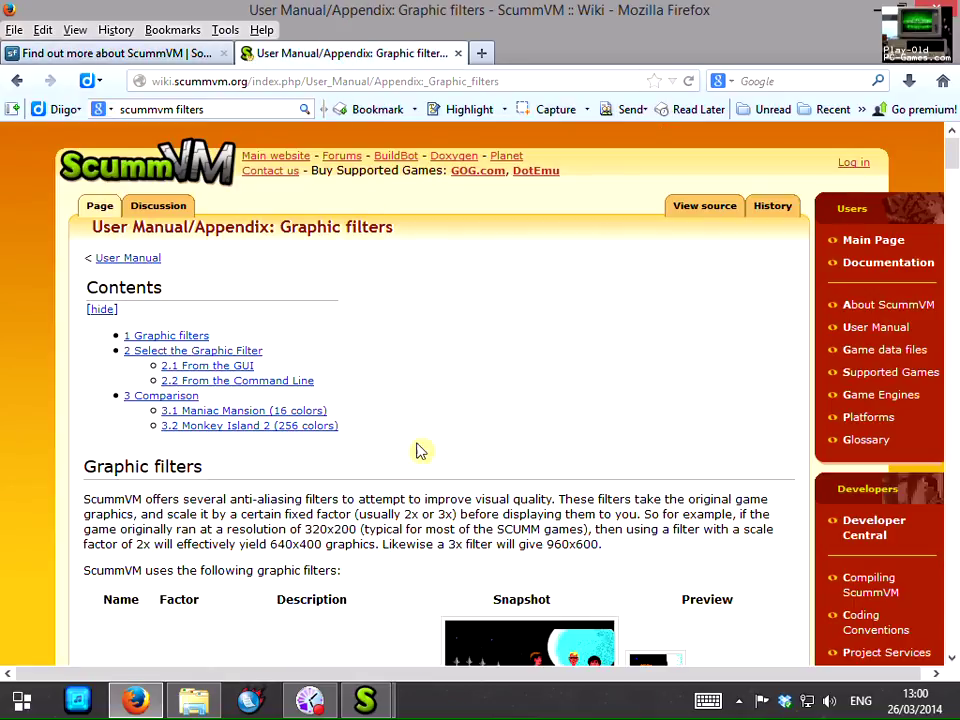
scroll(400, 480, "down", 1)
scroll(388, 487, "down", 5)
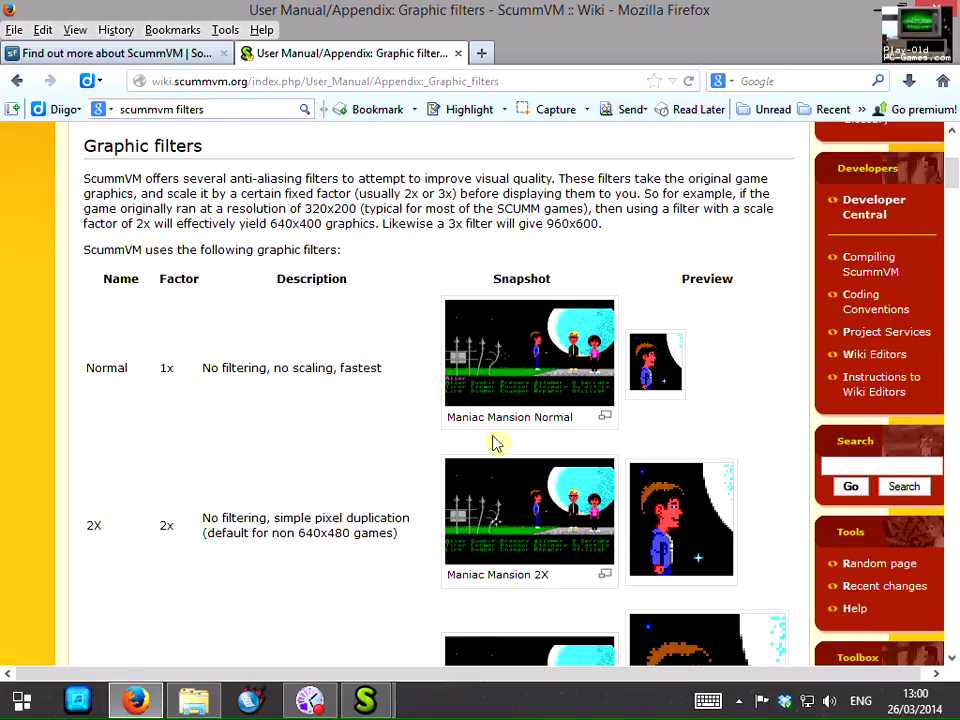
scroll(326, 544, "down", 4)
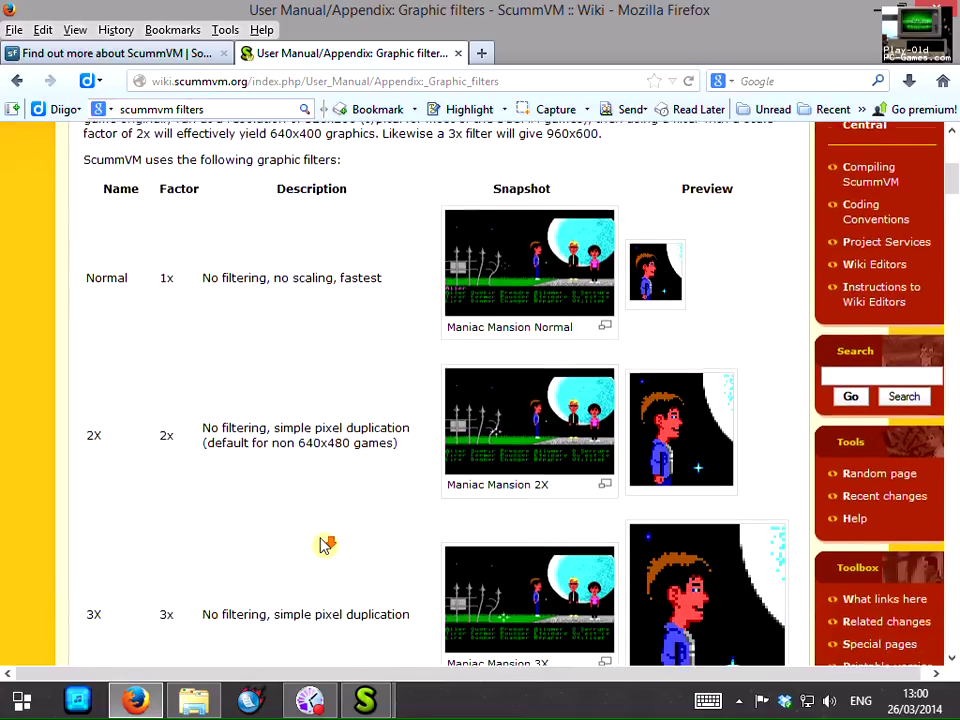
scroll(717, 511, "down", 10)
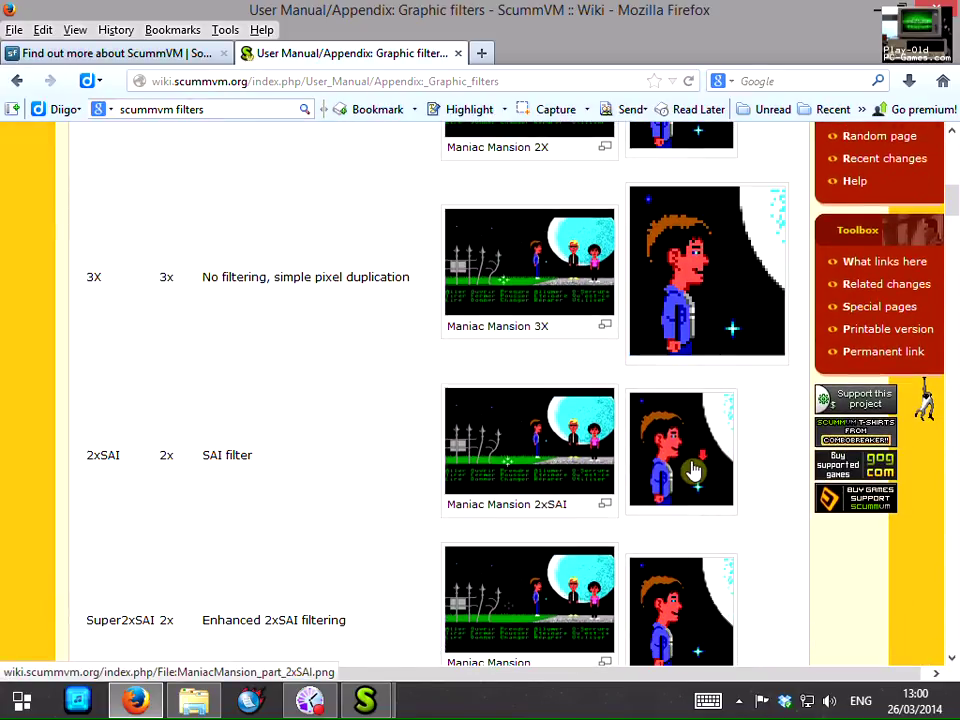
scroll(688, 477, "down", 12)
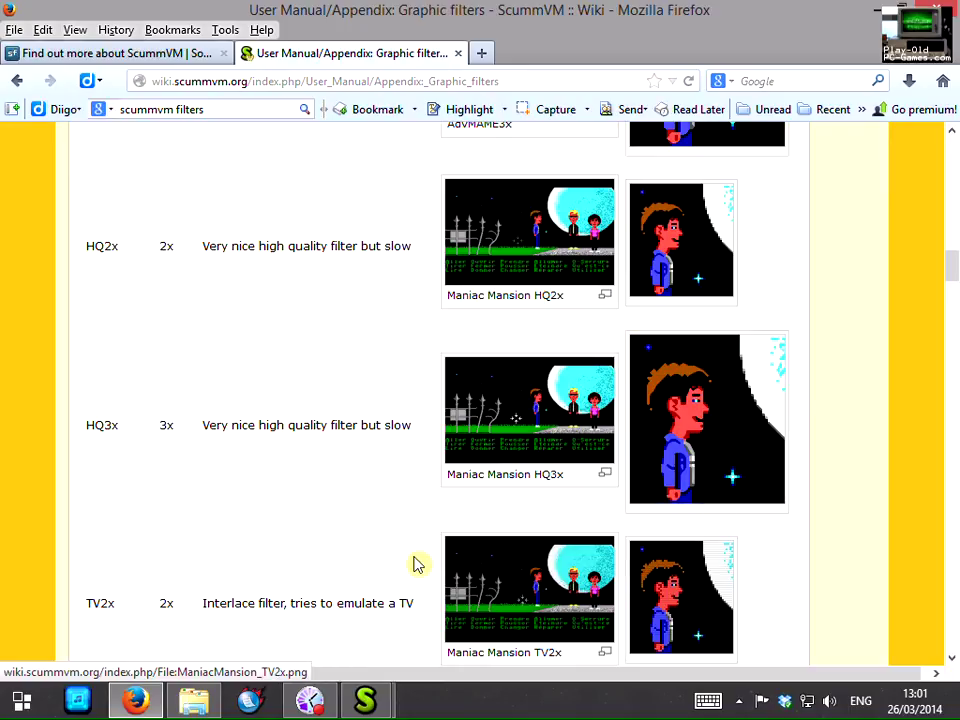
scroll(414, 564, "down", 4)
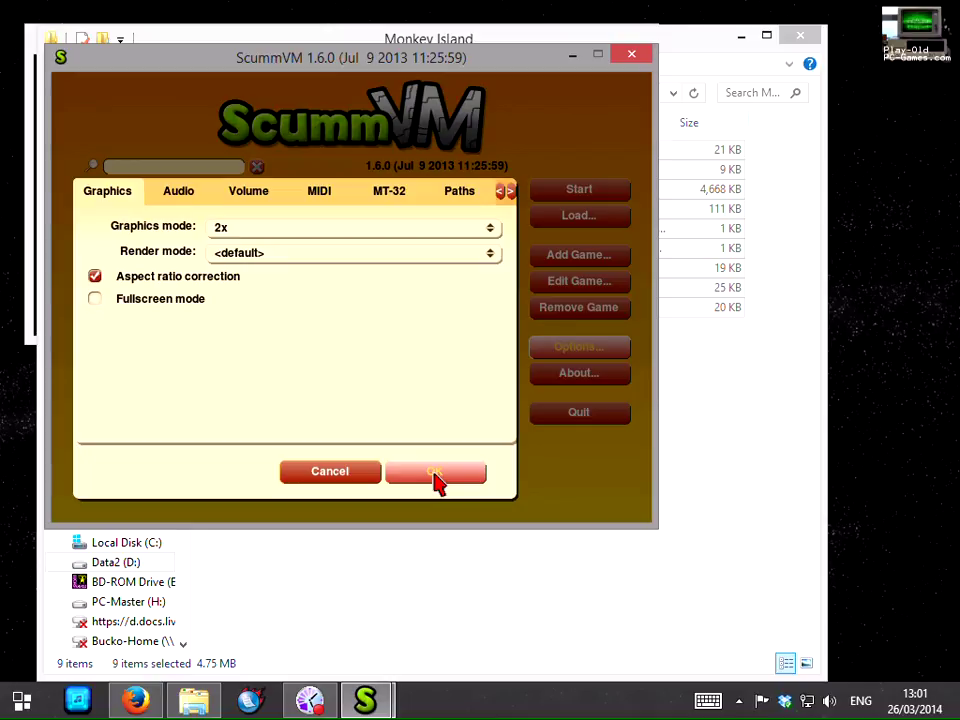
left_click(435, 480)
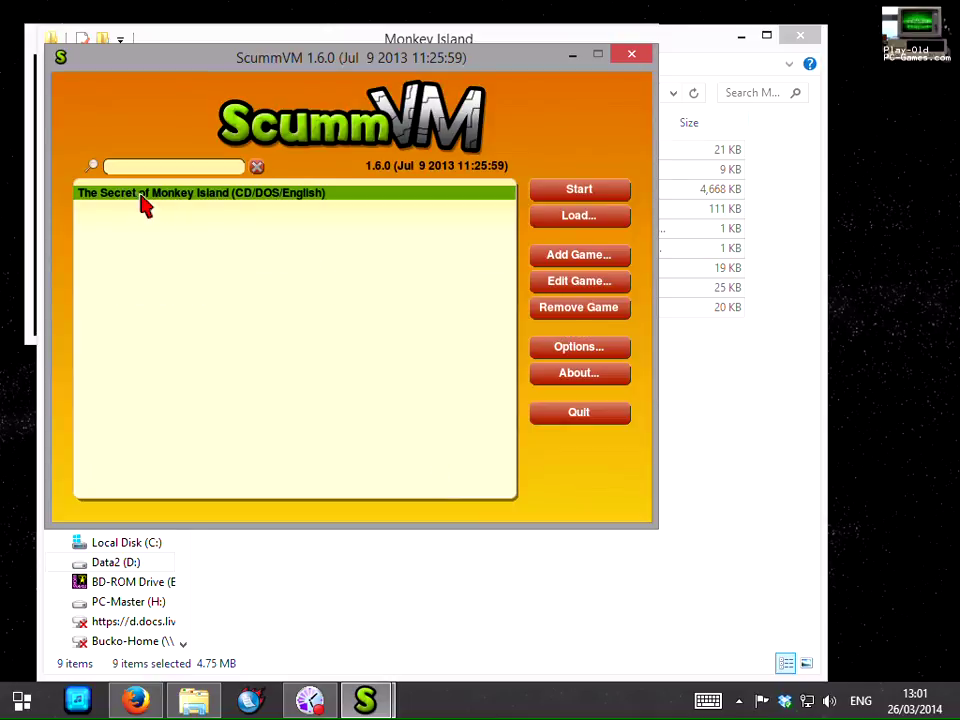
Start The Secret of Monkey Island, dismissing the audio tracks notice and skipping the intro scene
left_click(575, 195)
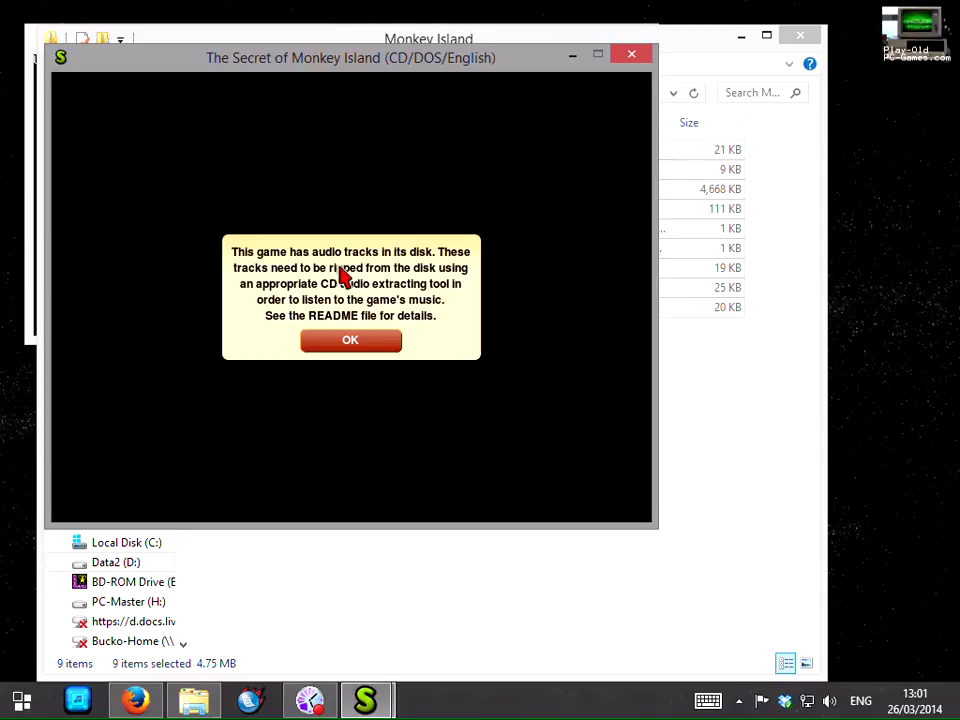
left_click(347, 344)
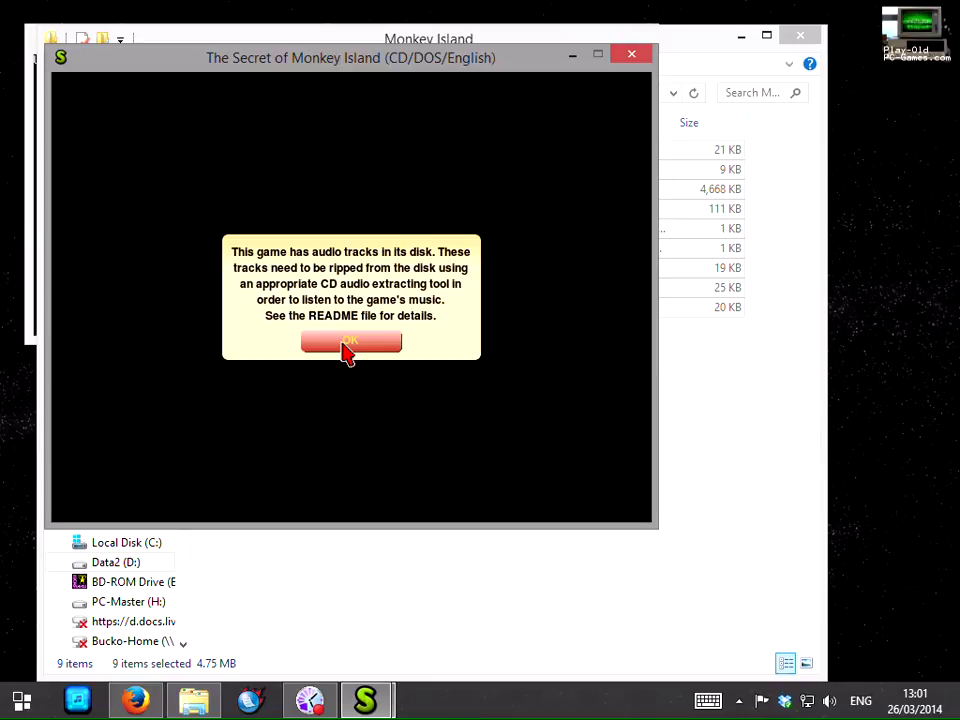
left_click(347, 345)
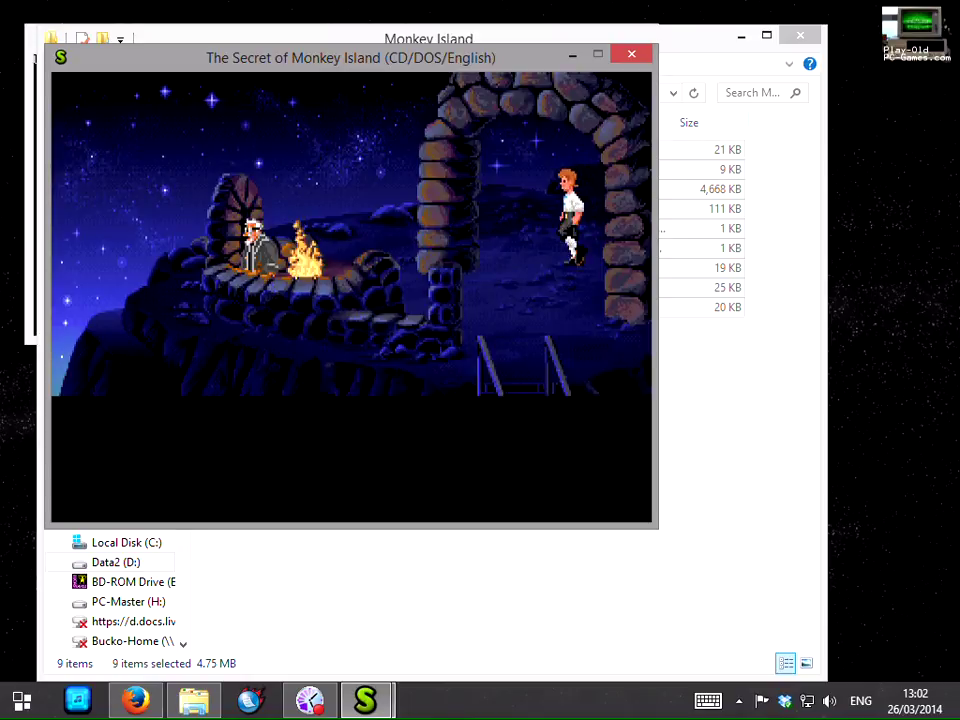
key("Escape")
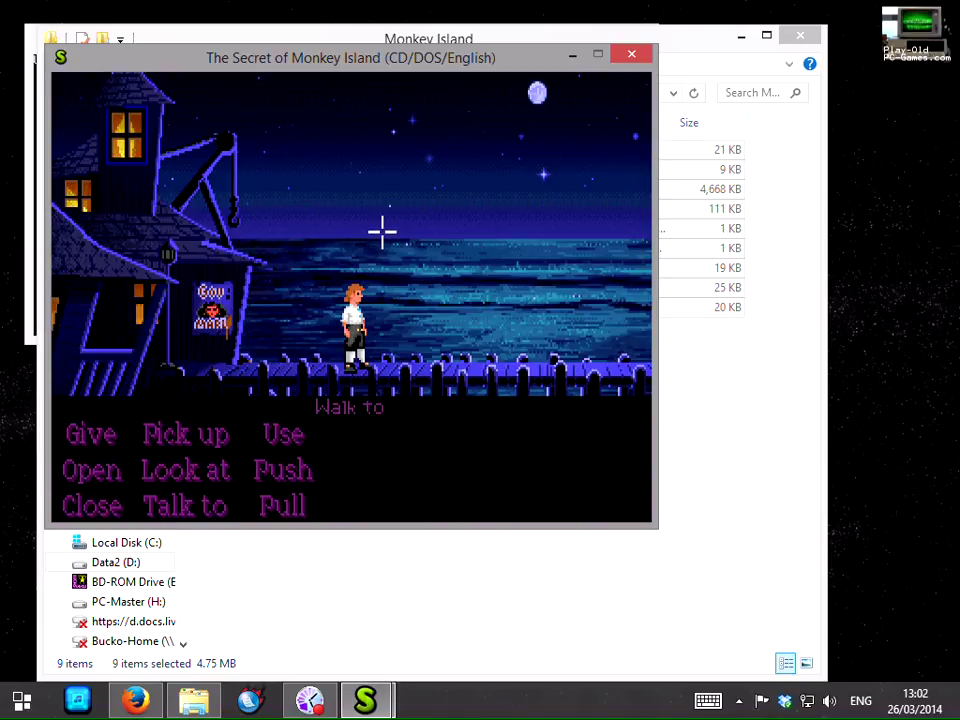
Bring up ScummVM's in-game menu and quit the program
key("ctrl+F5")
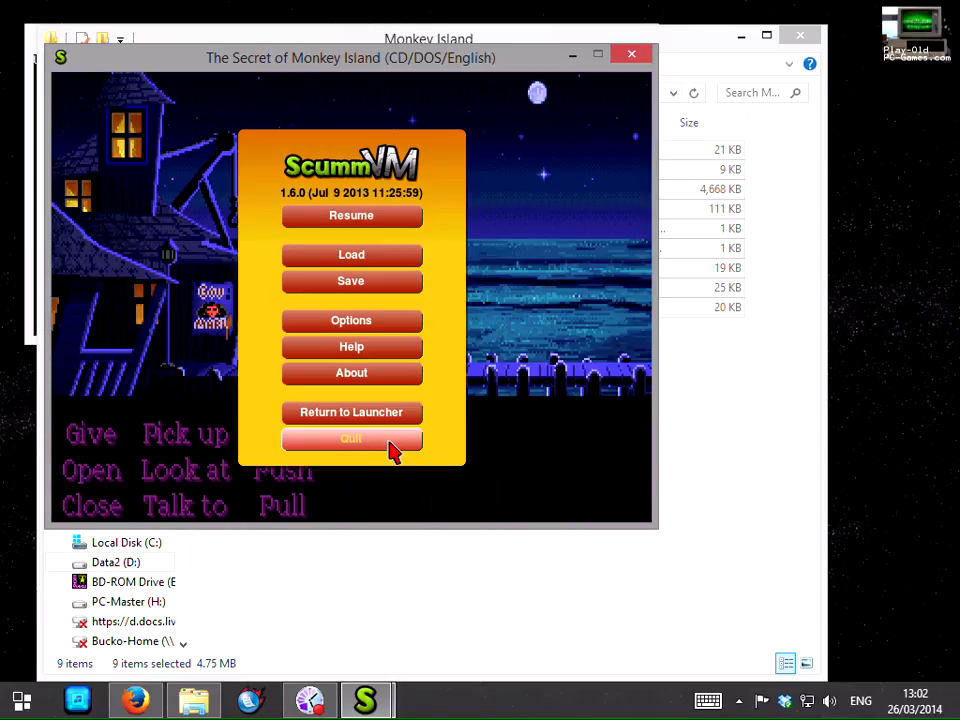
left_click(350, 448)
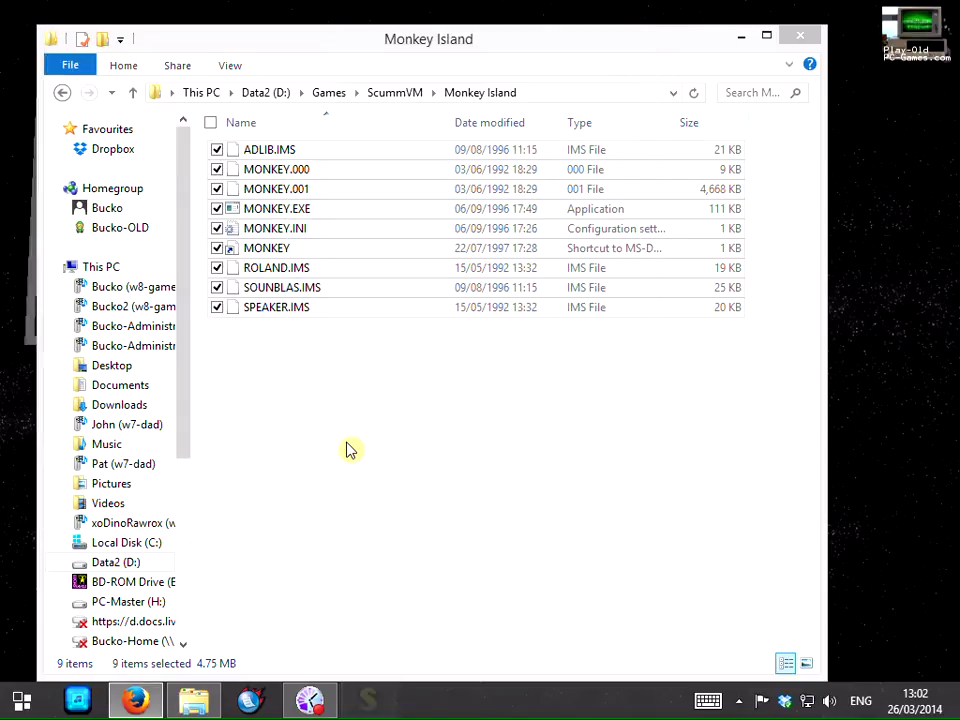